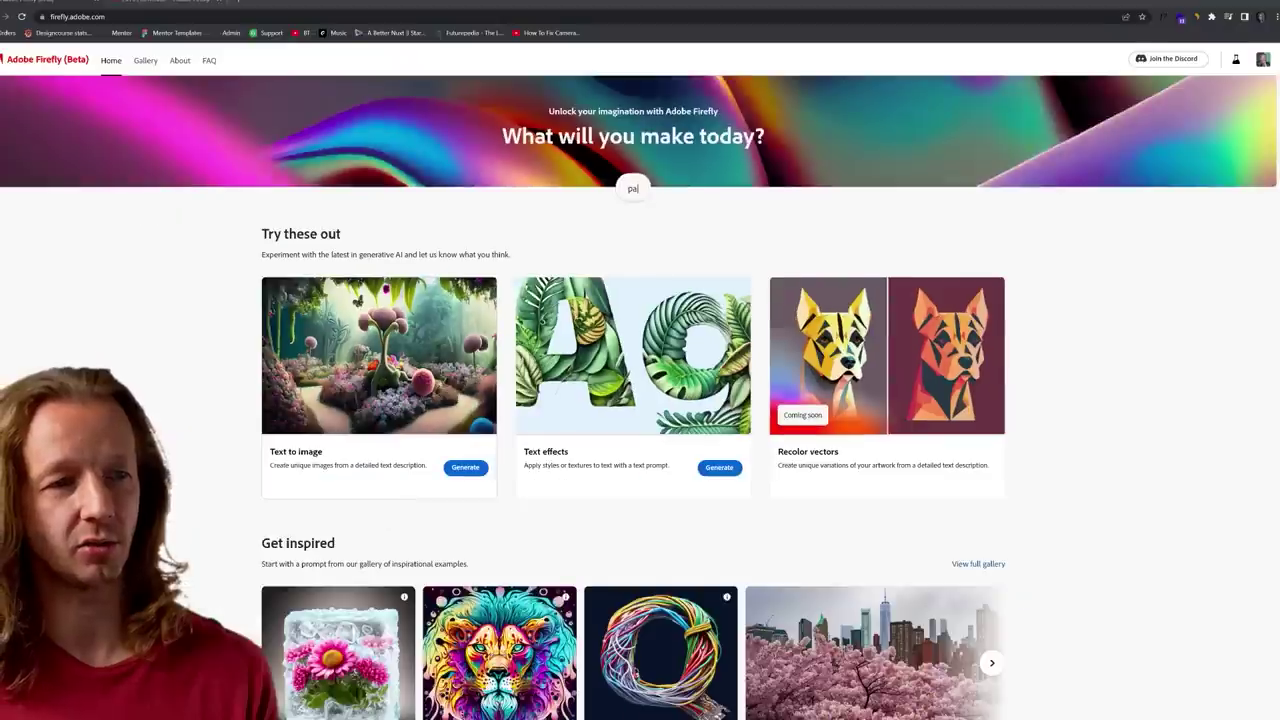
Step: Scroll through the In exploration feature cards on the Firefly home page and back to the top
scroll(640, 400, "down", 10)
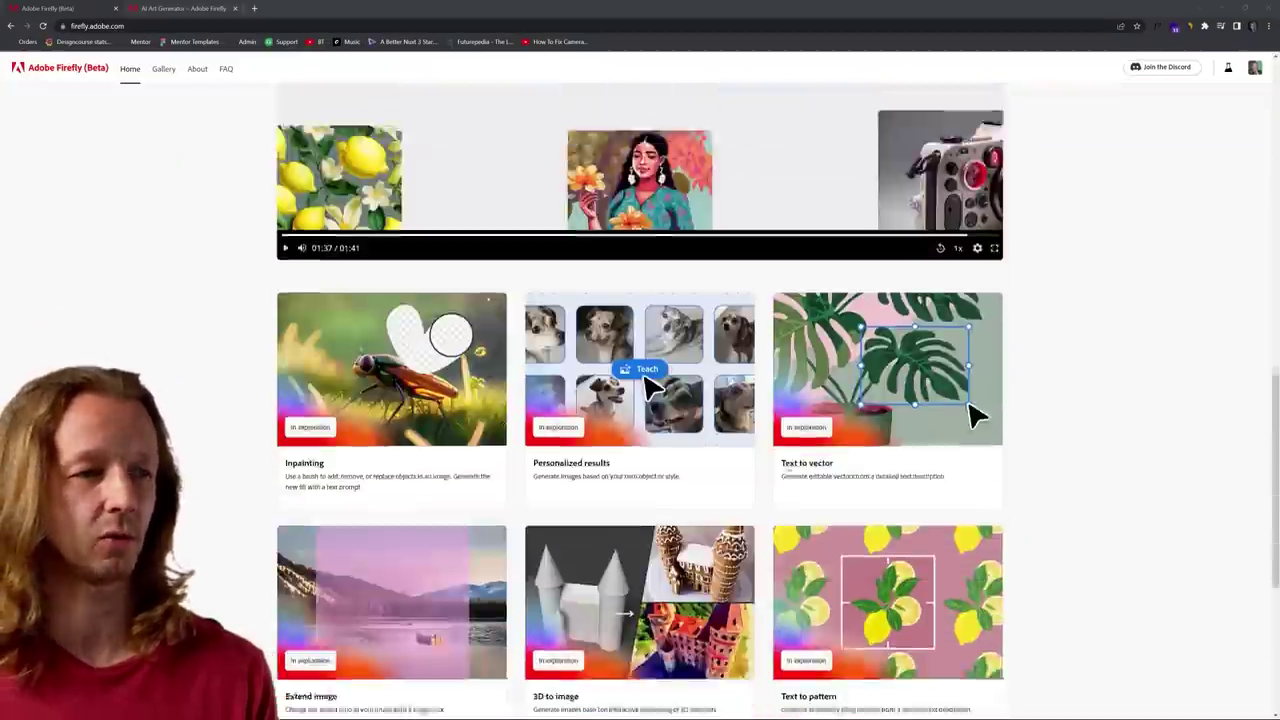
scroll(640, 400, "down", 3)
scroll(640, 400, "up", 1)
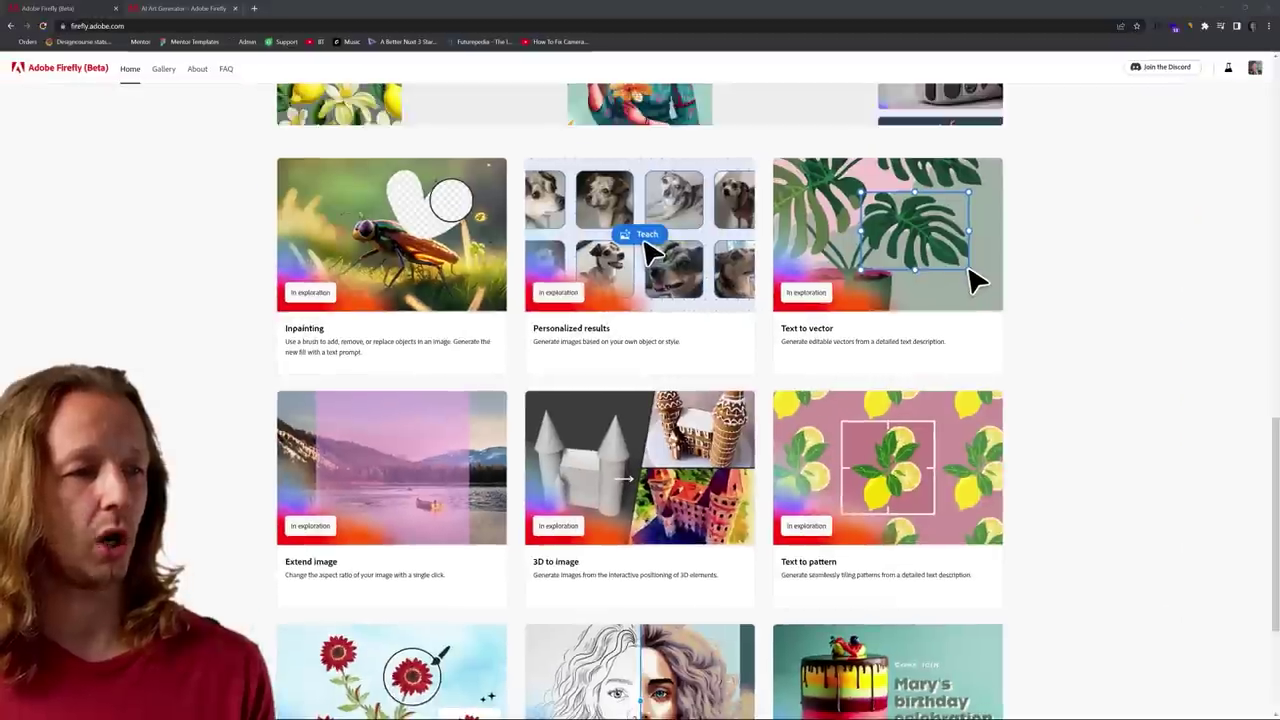
scroll(333, 643, "down", 3)
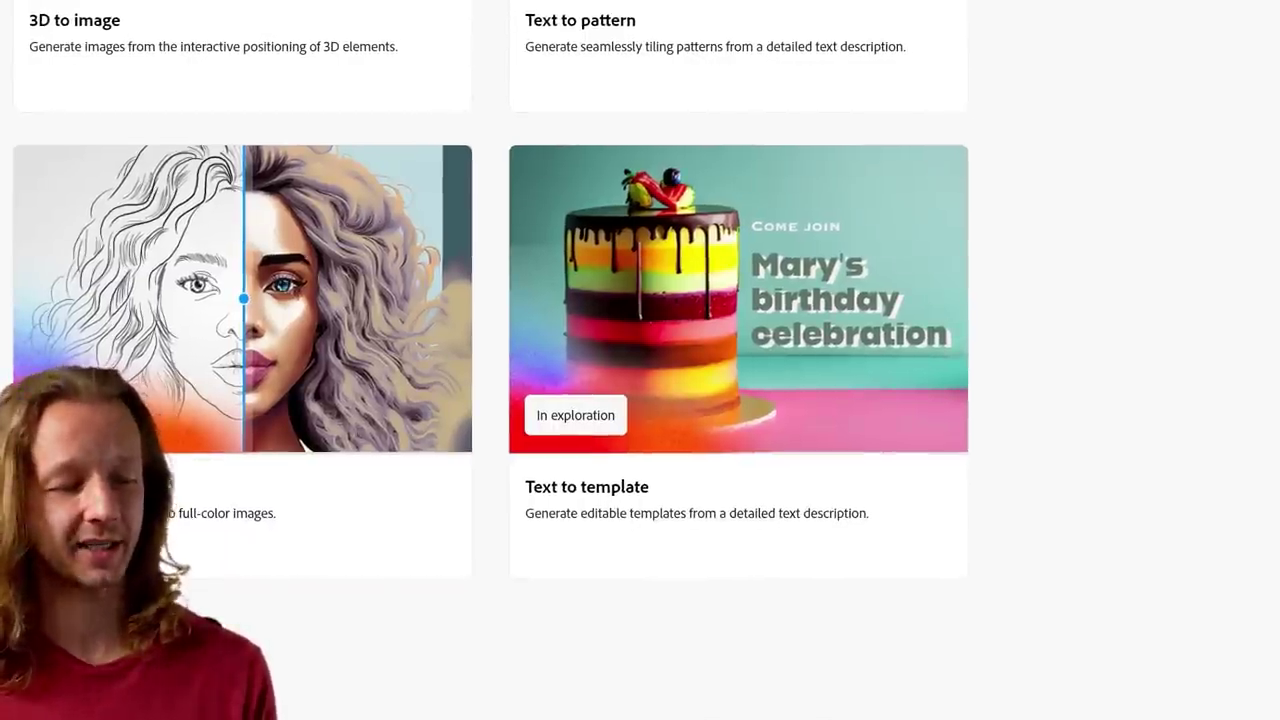
scroll(866, 467, "up", 7)
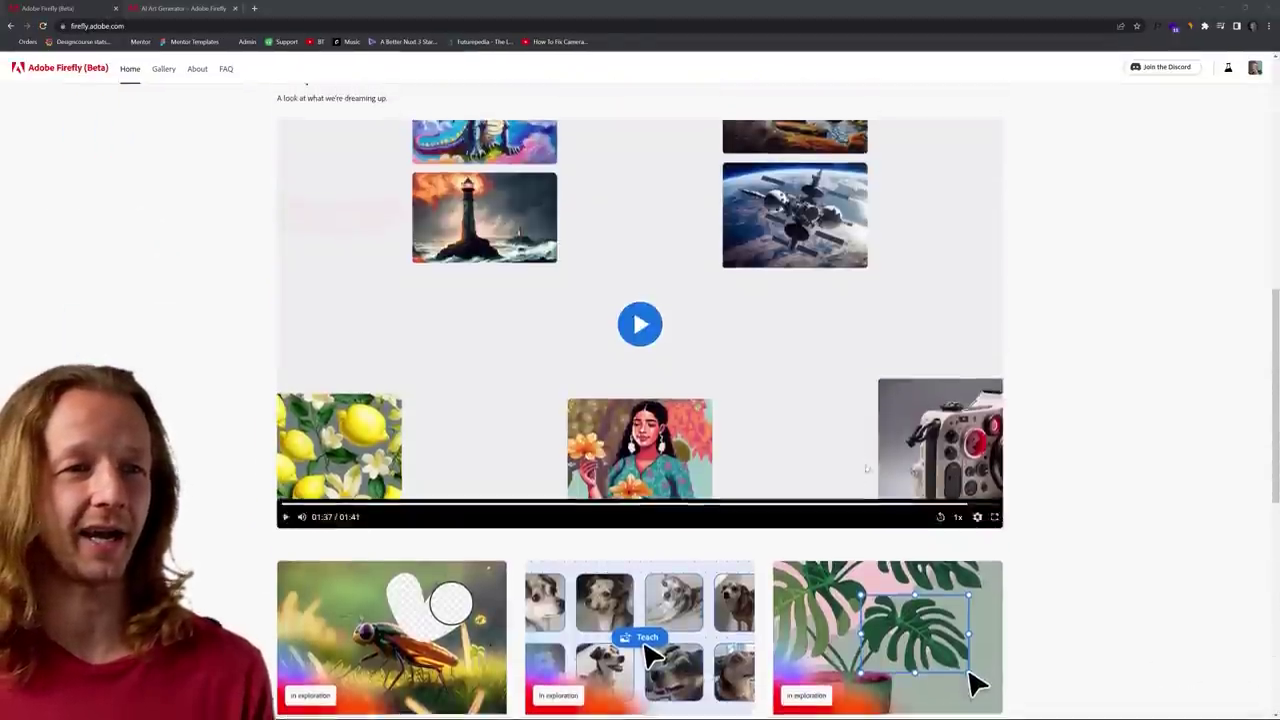
scroll(866, 467, "up", 7)
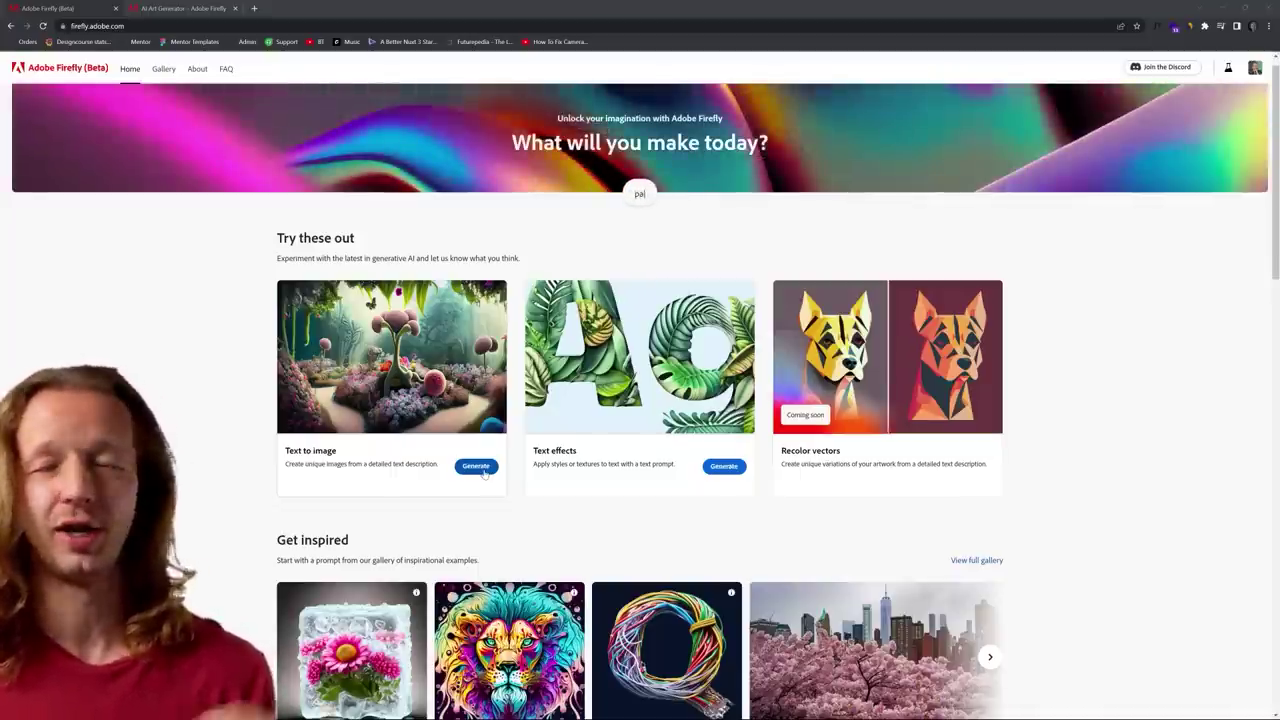
Step: Open the Text to image generator, returning home once and reopening it from the Text to image card
left_click(478, 467)
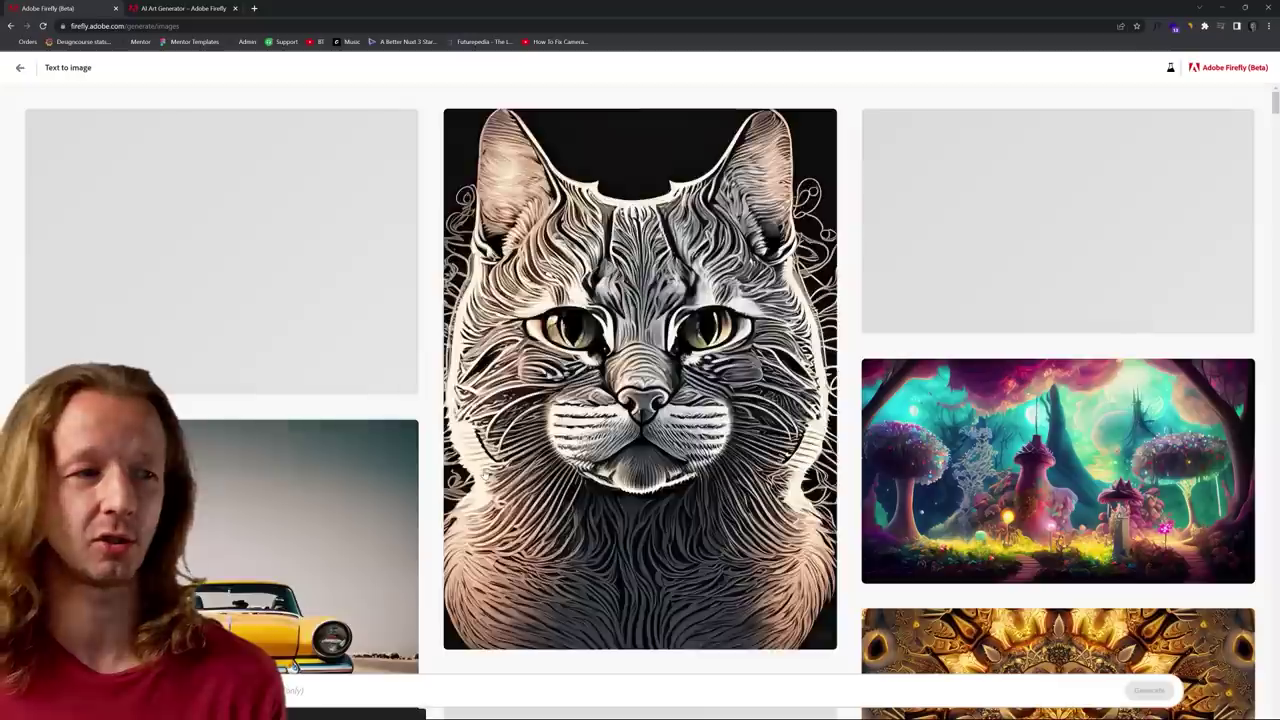
mouse_move(600, 451)
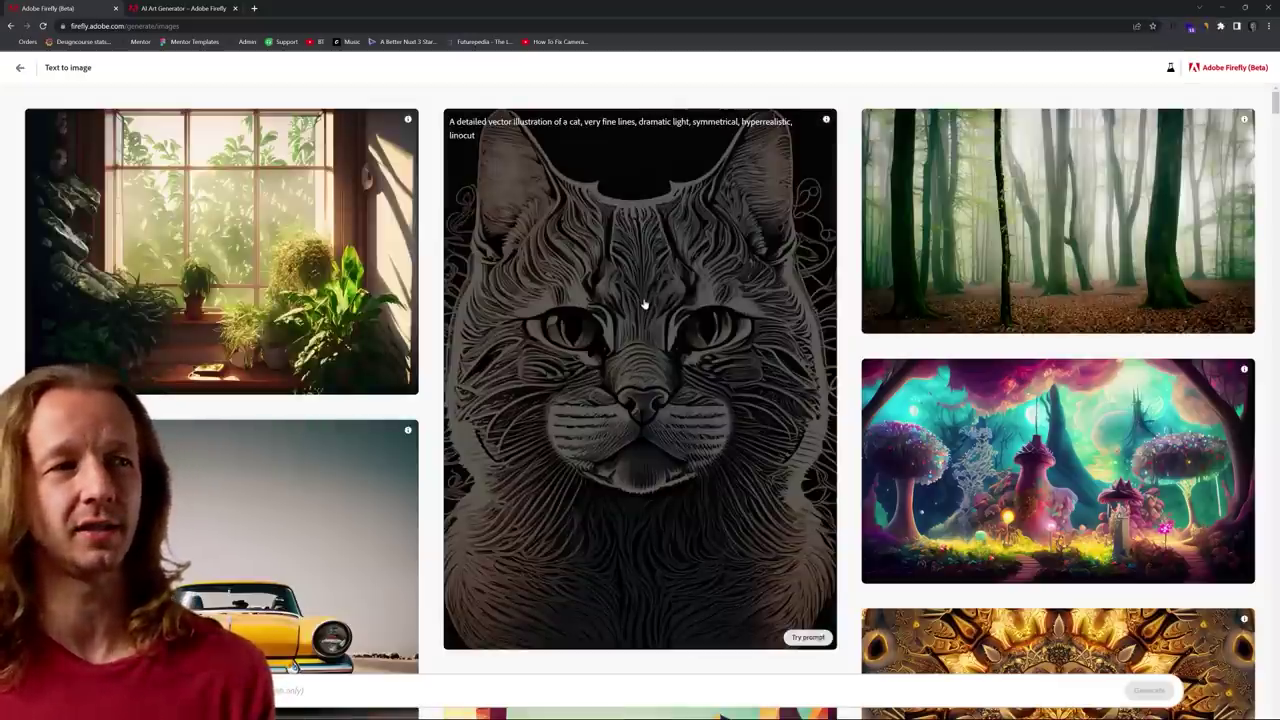
left_click(20, 67)
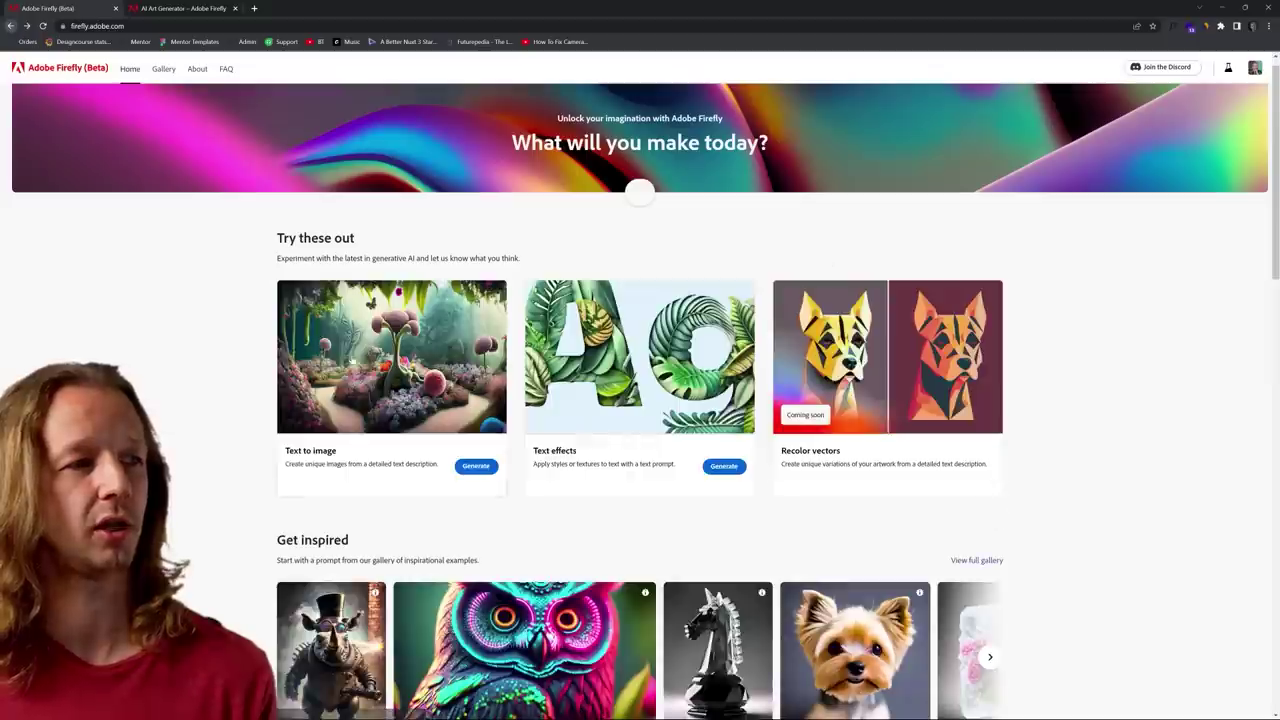
left_click(476, 465)
mouse_move(970, 247)
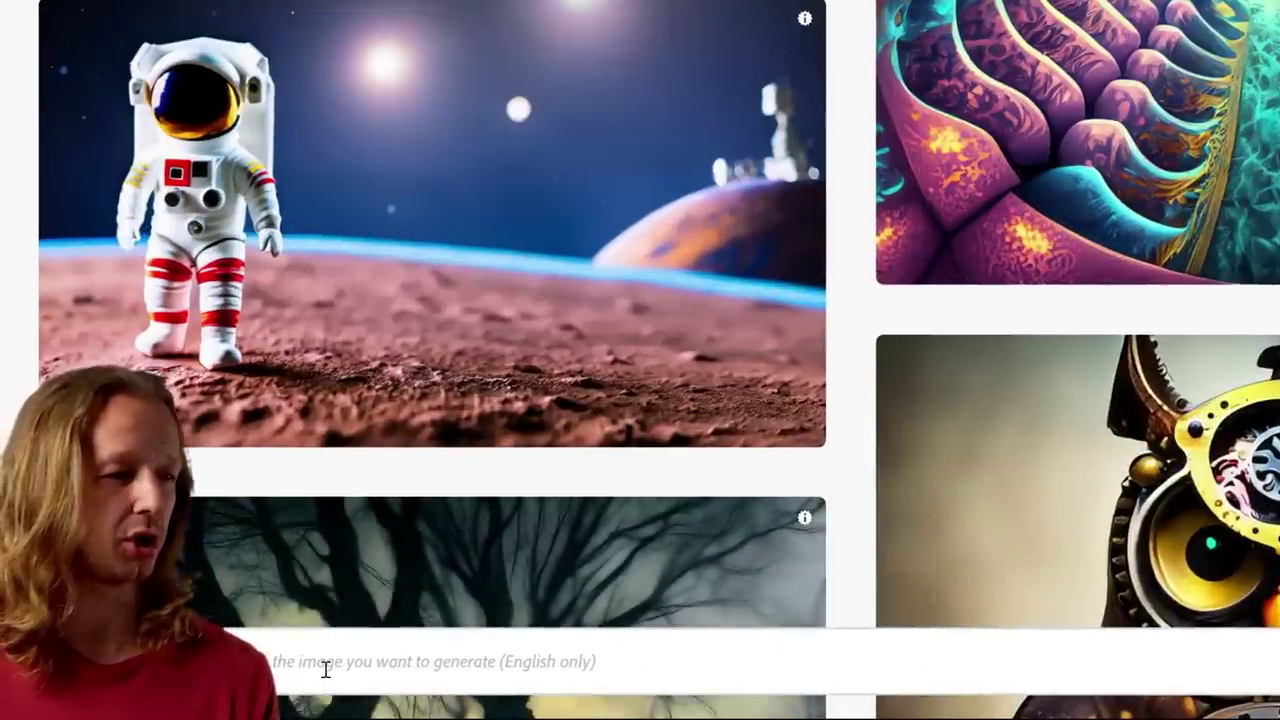
Step: Paste the fat-cat-eating-cheese-in-a-kitchen prompt and generate four Art-style images
left_click(168, 693)
key("ctrl+v")
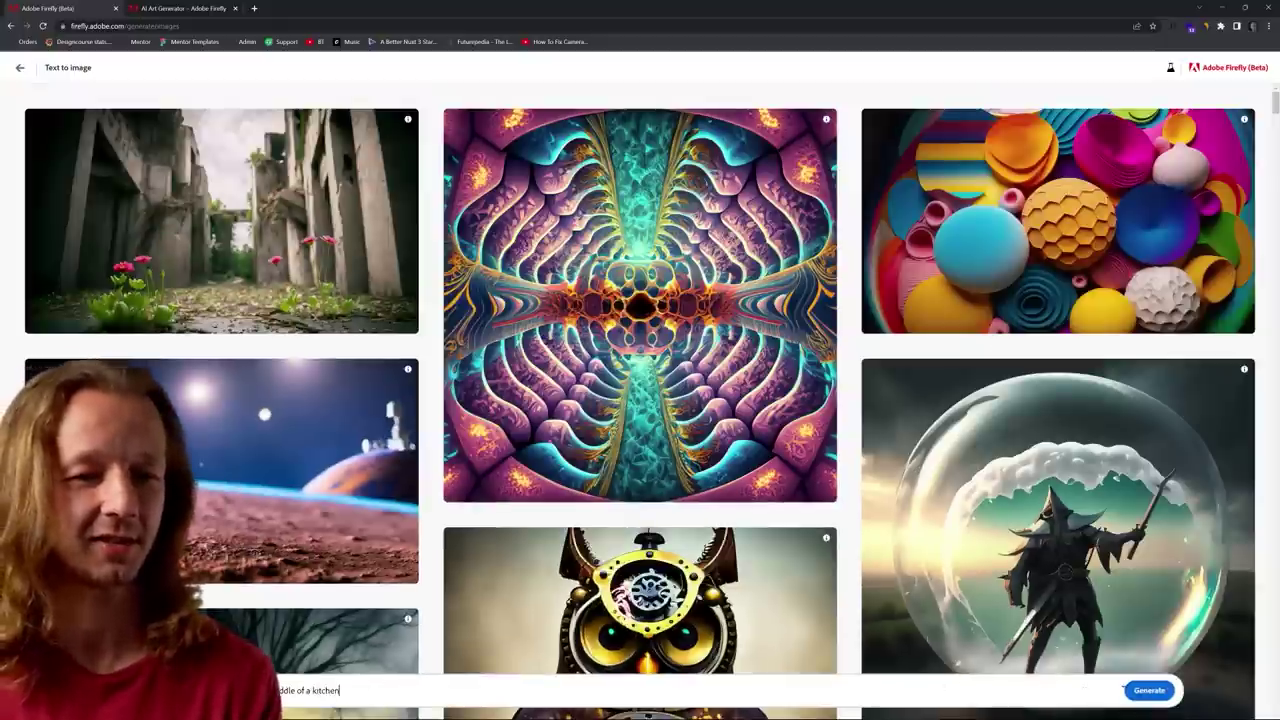
left_click(1149, 690)
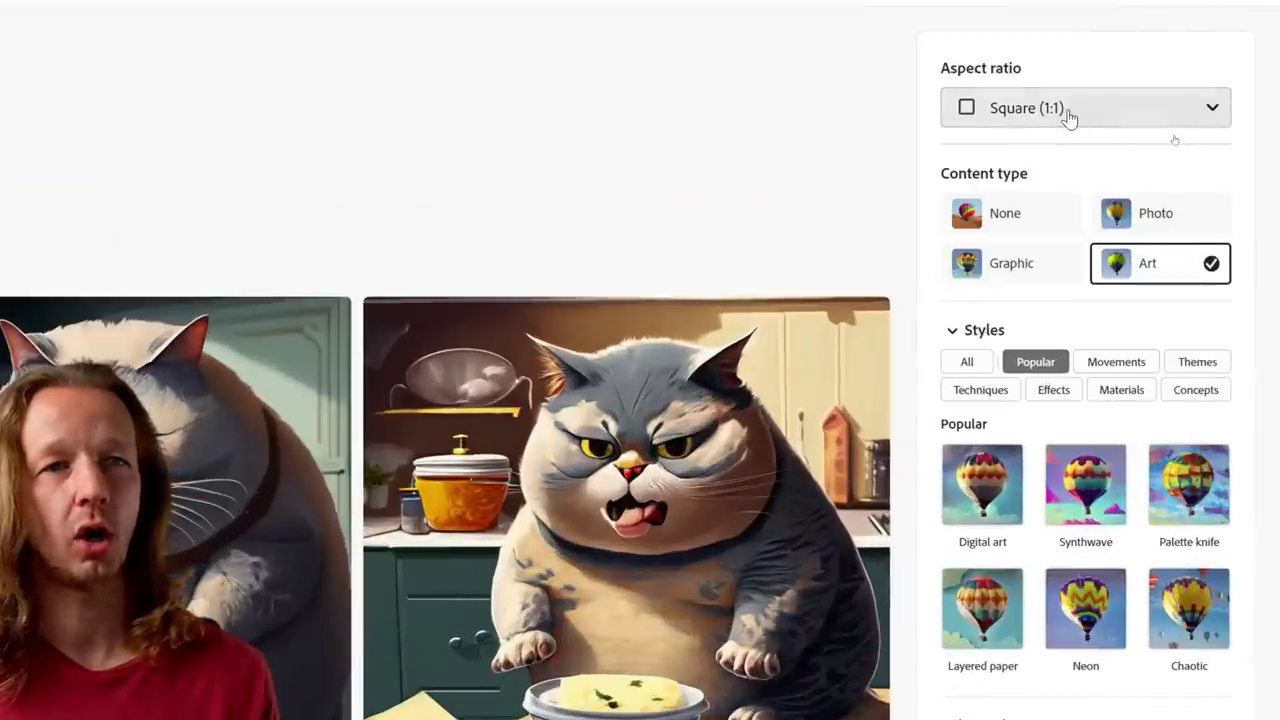
Step: Regenerate the cat images at Widescreen (16:9) aspect ratio with Photo content type
left_click(1068, 117)
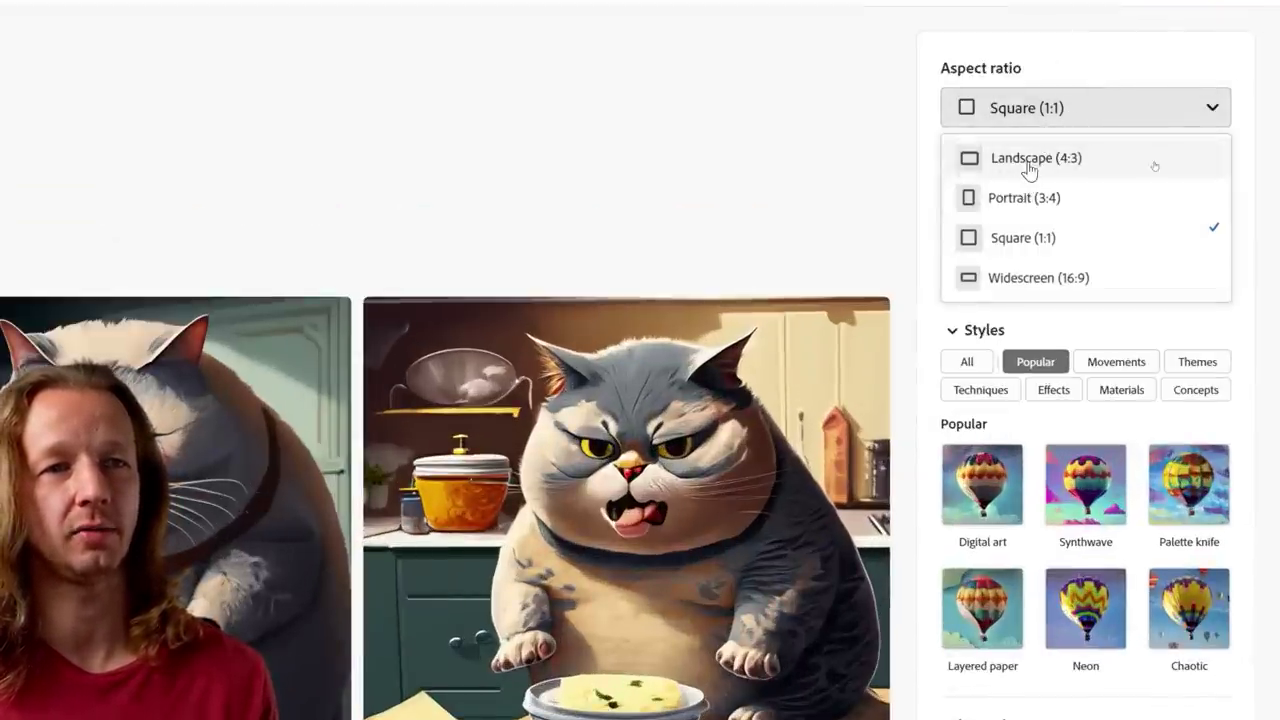
left_click(1030, 197)
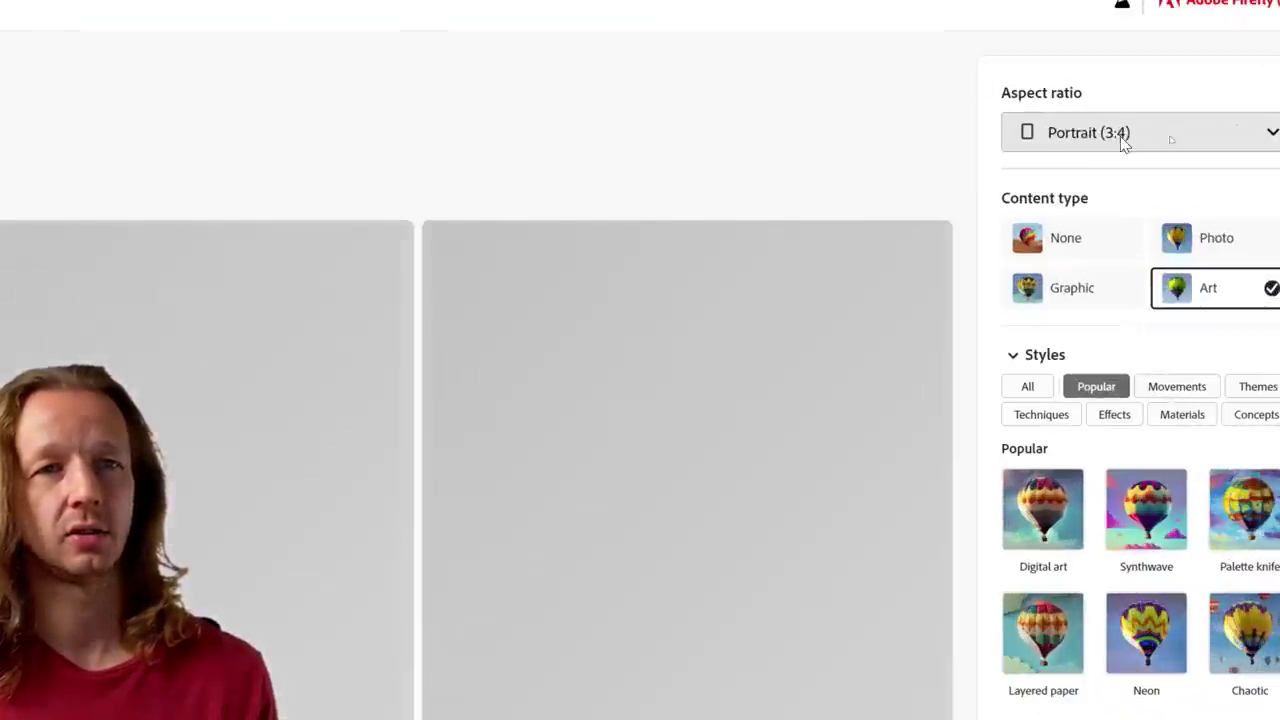
left_click(1162, 138)
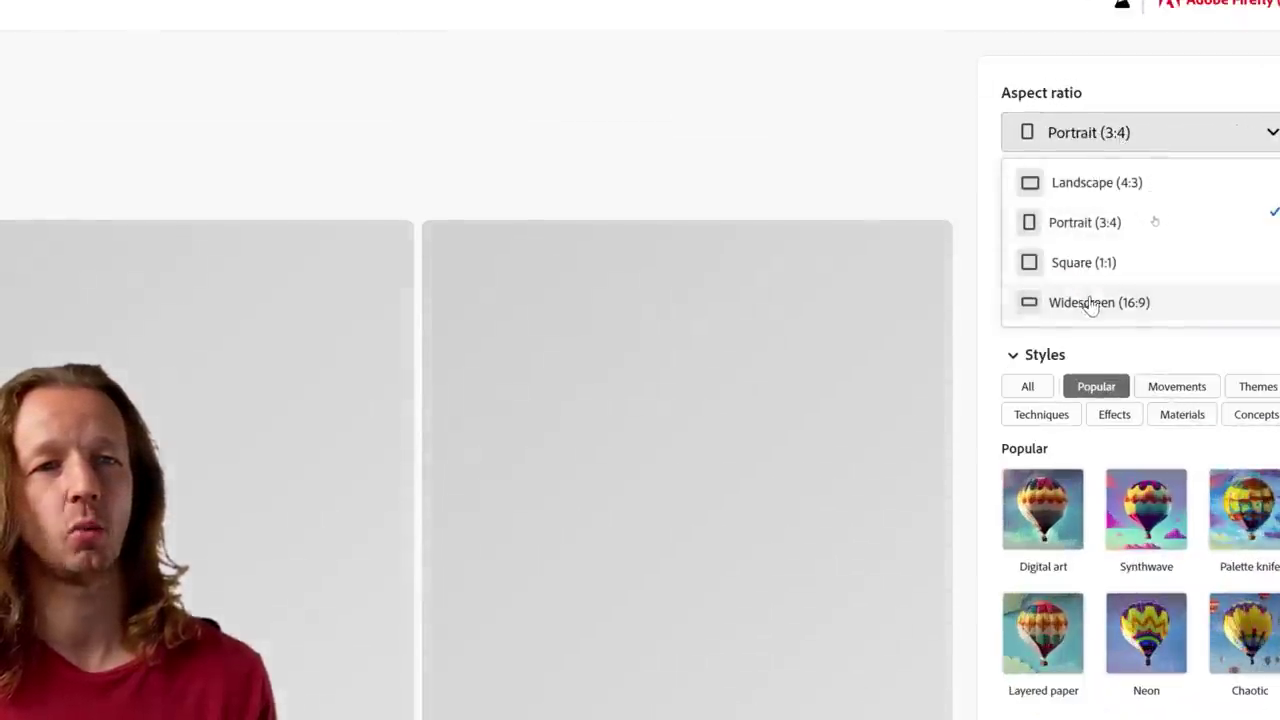
left_click(1090, 302)
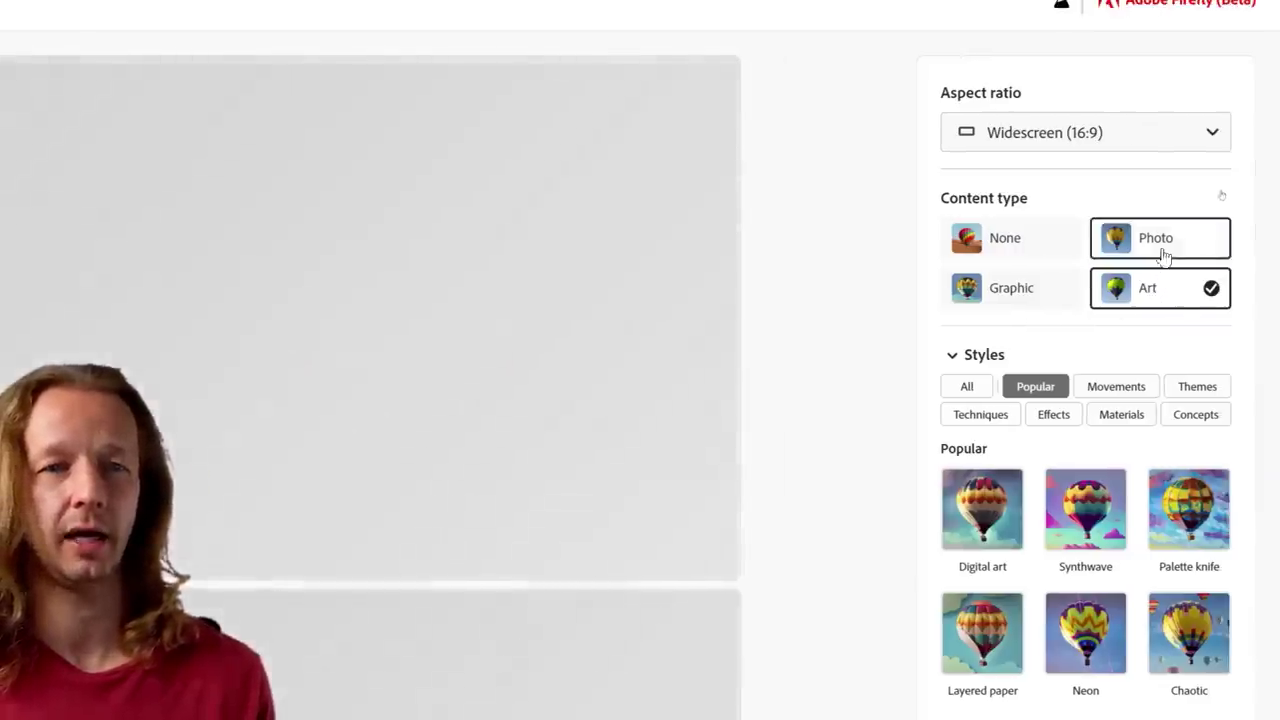
left_click(1163, 252)
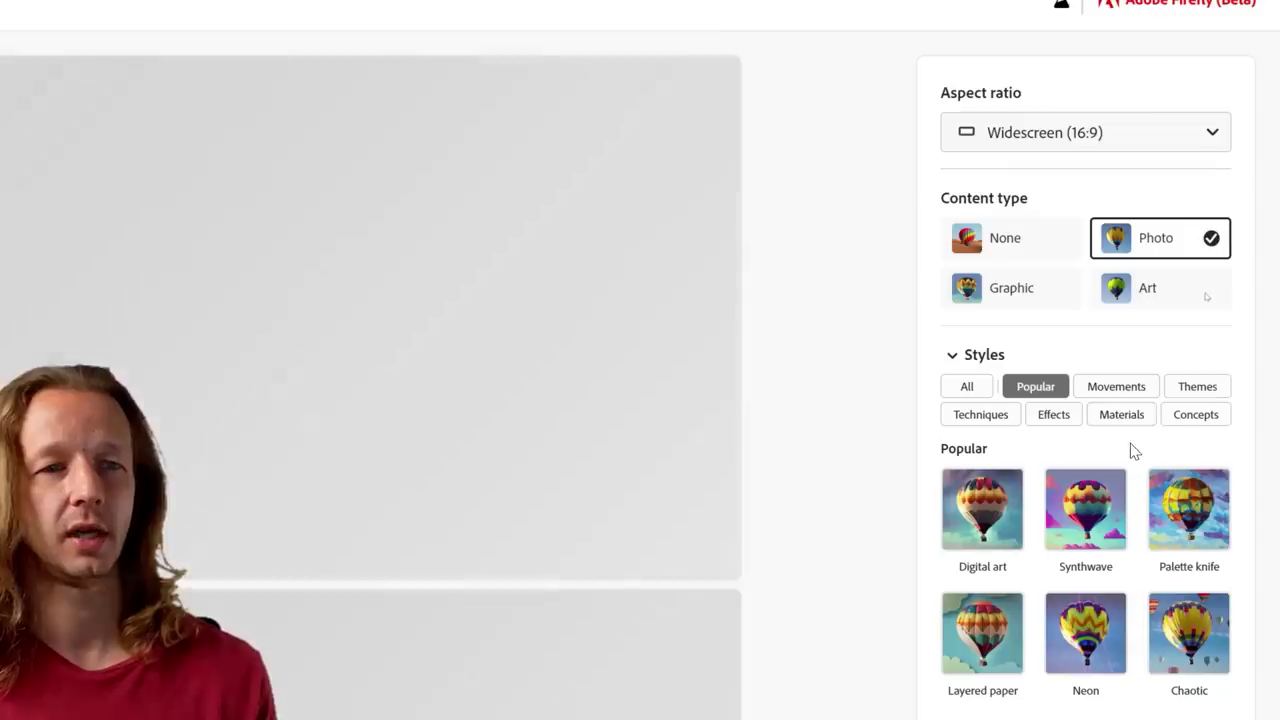
scroll(1054, 630, "down", 2)
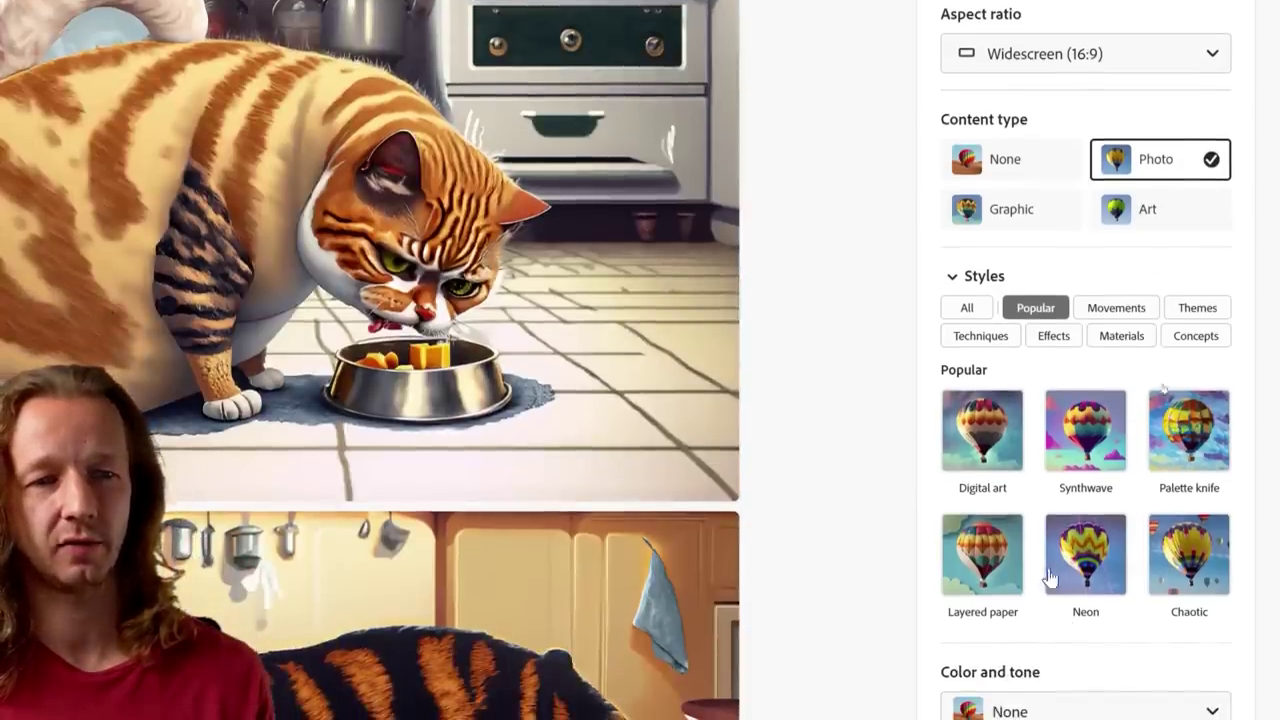
scroll(1100, 637, "down", 5)
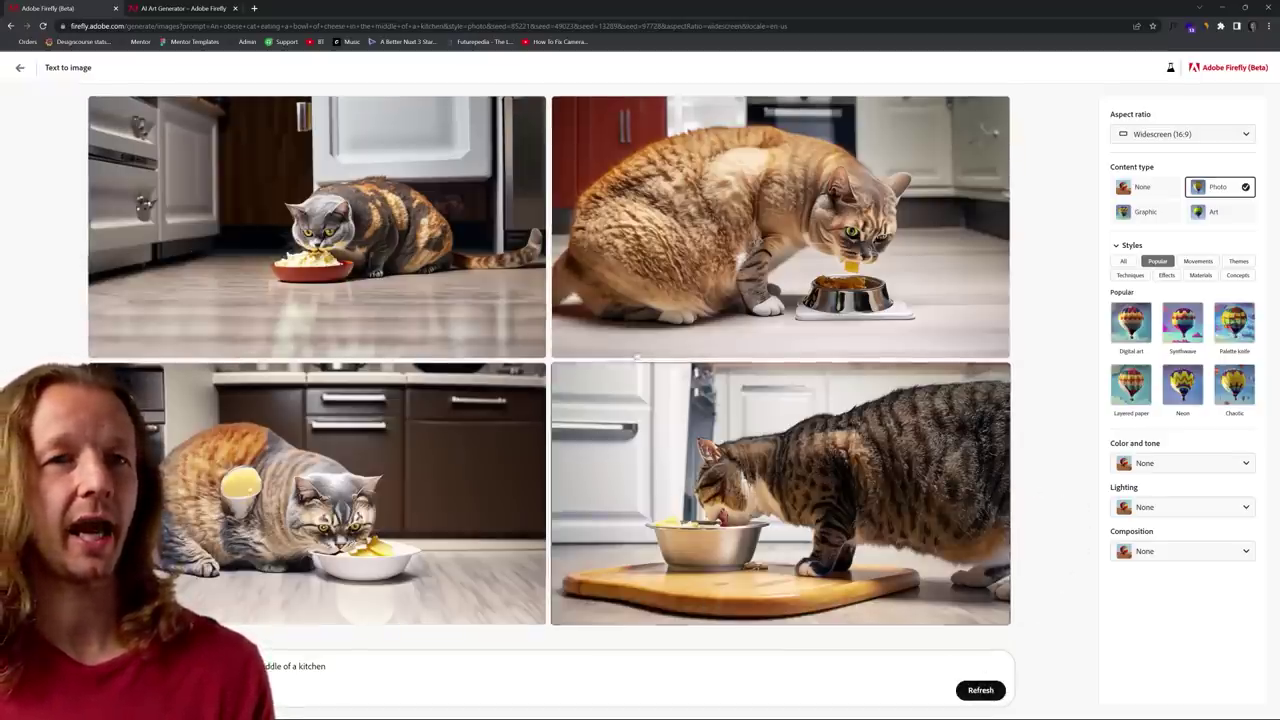
Step: Go back to the Firefly home page and open the Text effects generator
left_click(22, 68)
left_click(20, 72)
left_click(724, 485)
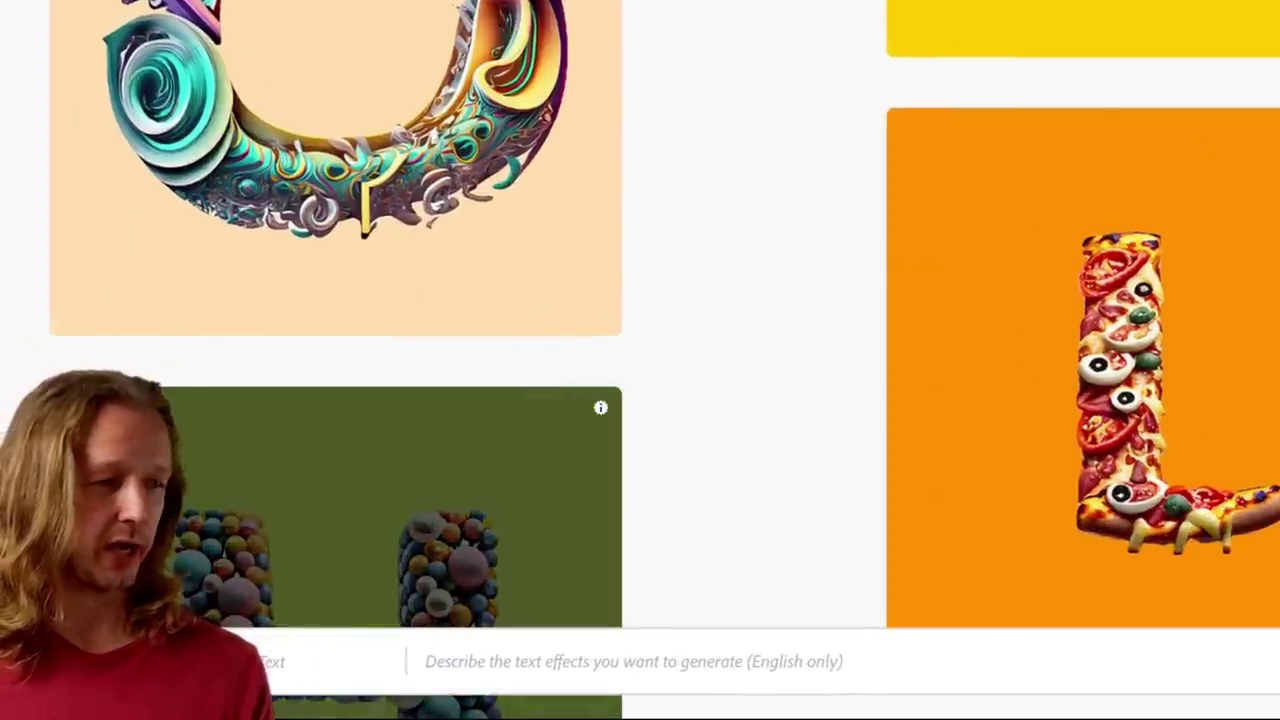
Step: Generate a 'snake' texture effect on the text SNAKE
left_click(251, 657)
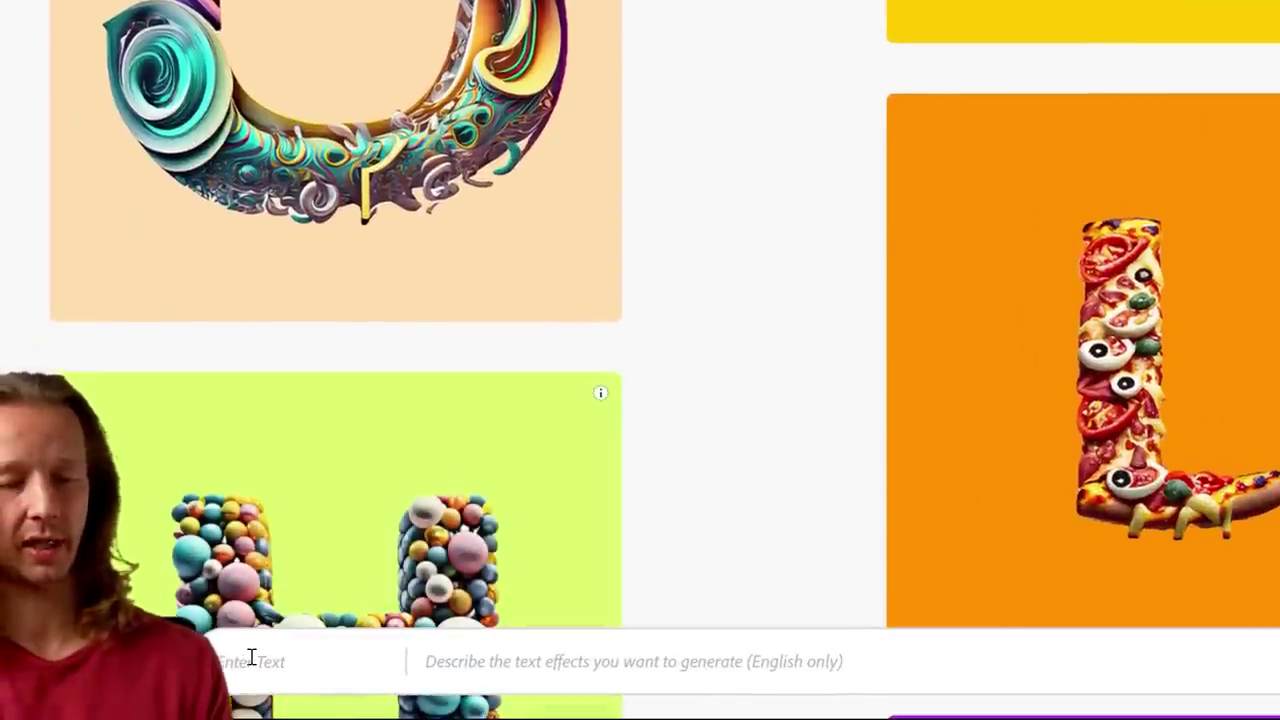
type("SNAKE")
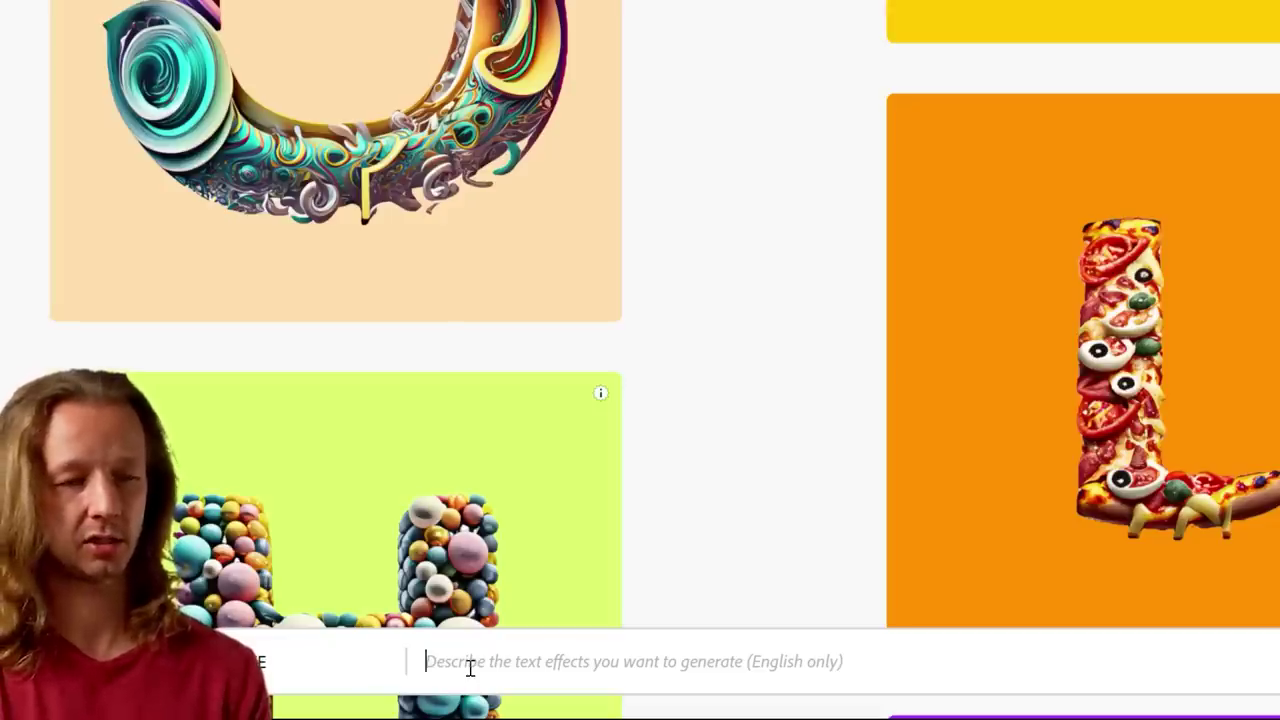
type("snake")
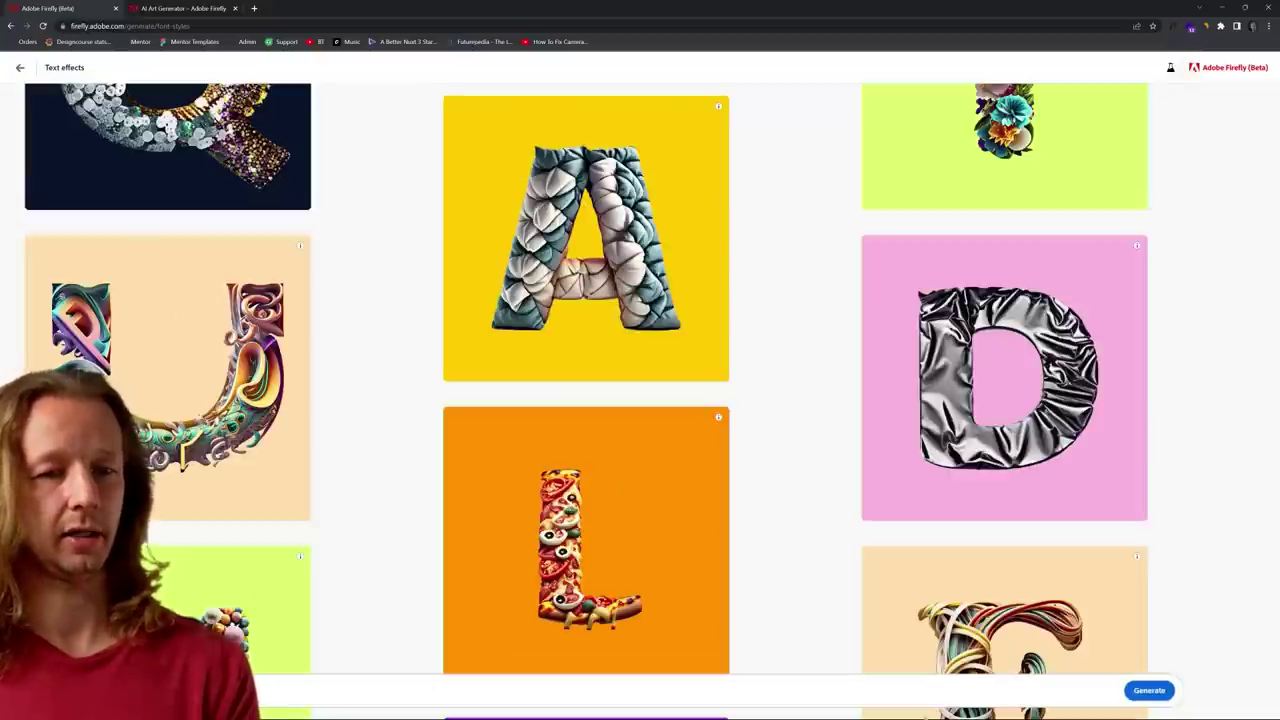
left_click(1149, 690)
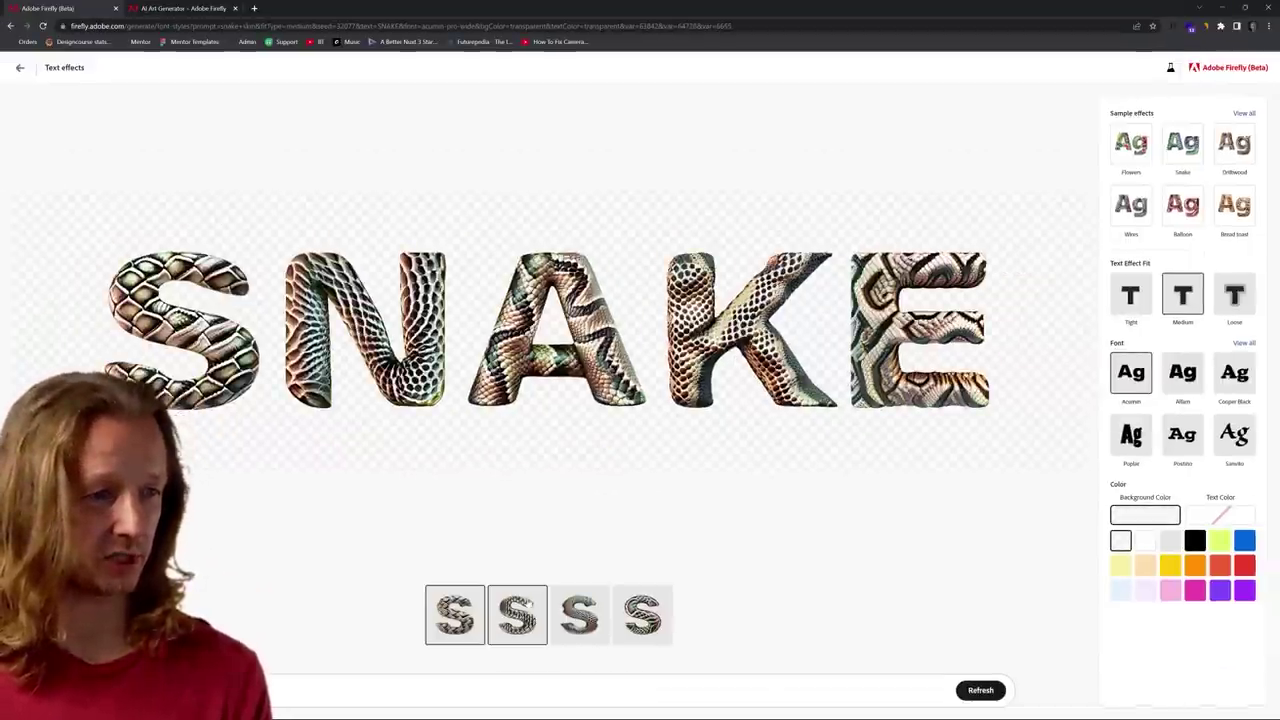
Step: Apply Bread toast to the third SNAKE variation, then enlarge Notepad's prompt list to show prompt 6
left_click(579, 614)
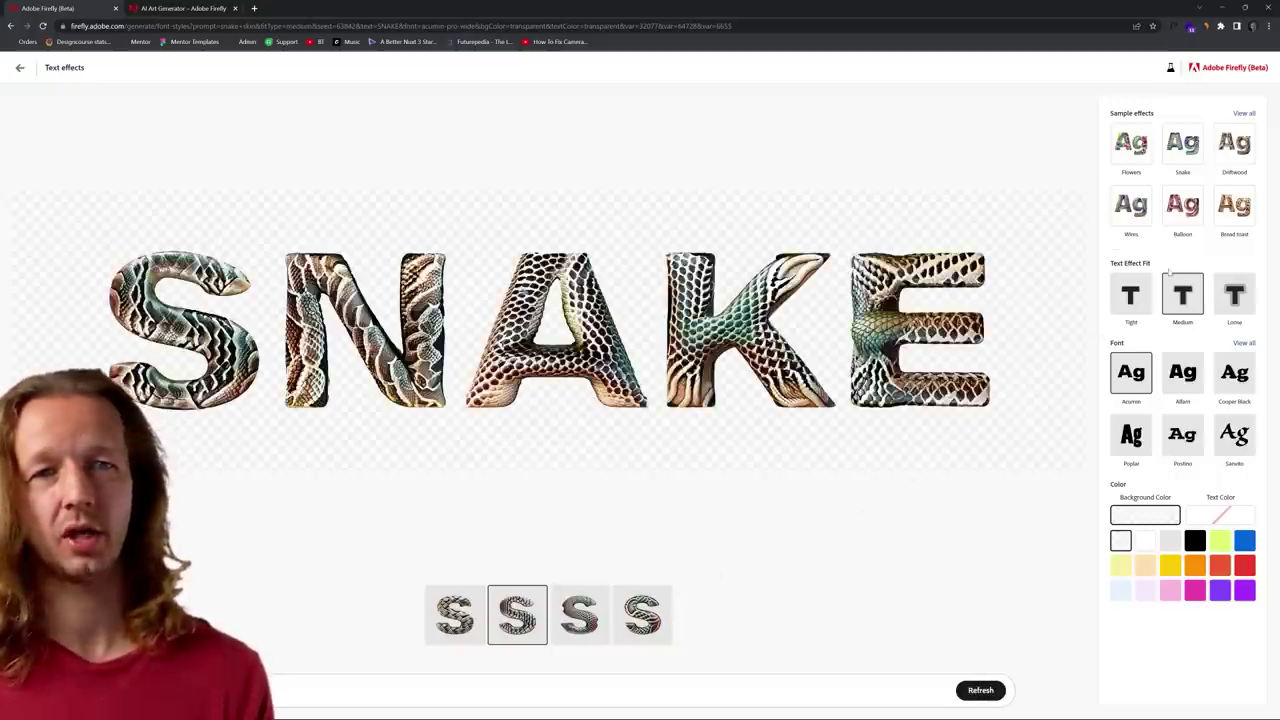
left_click(1229, 214)
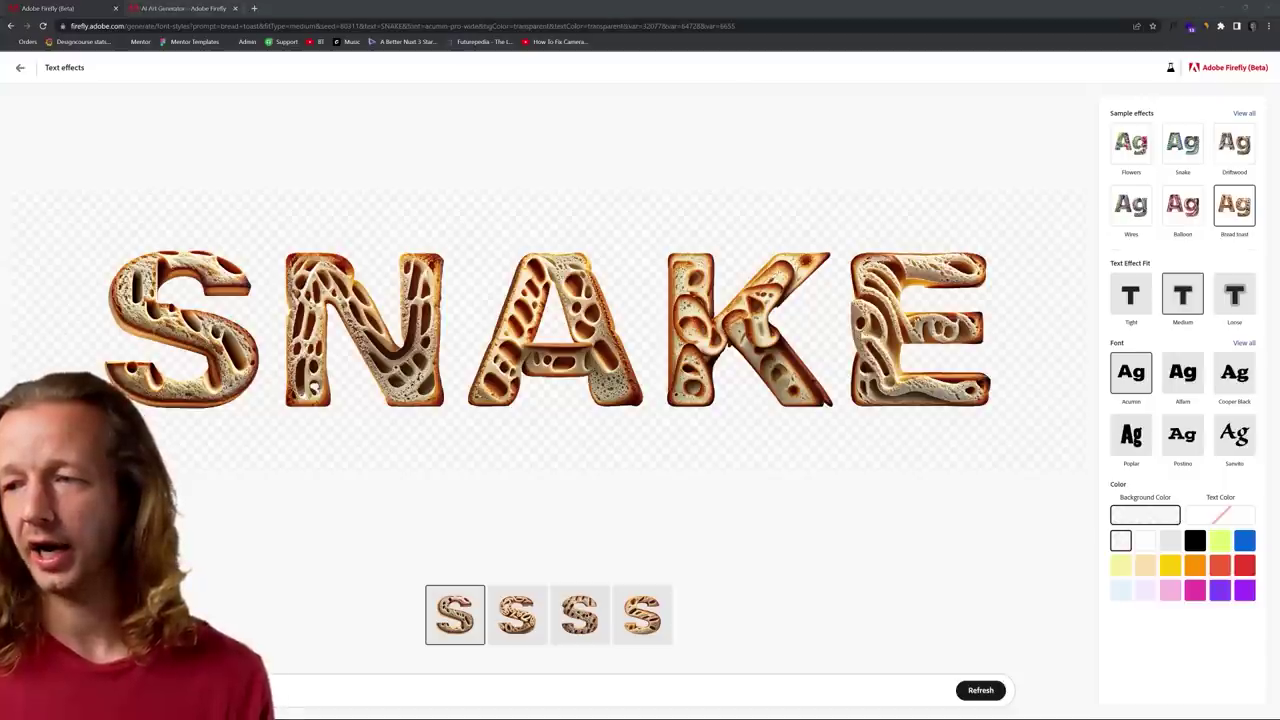
key("alt+Tab")
left_click(660, 224)
left_click_drag(875, 553, 1029, 588)
triple_click(420, 237)
left_click(455, 237)
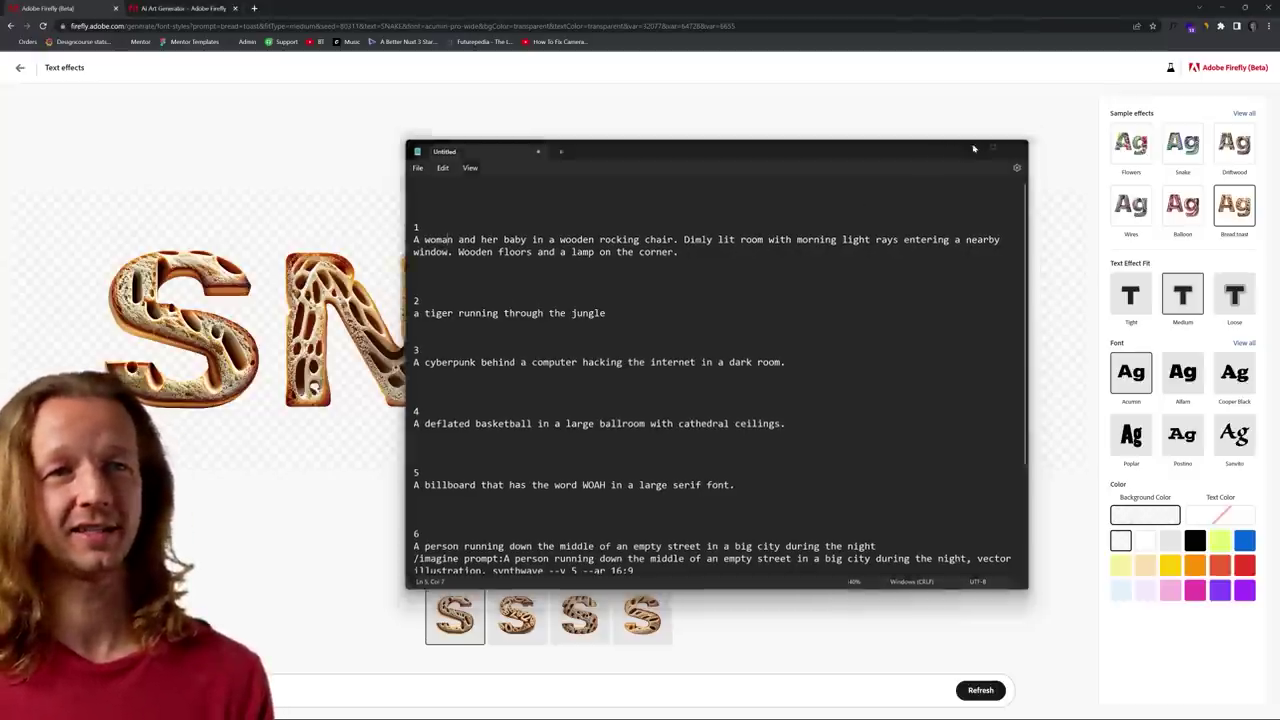
Step: Minimize Notepad to put the prompt list away
left_click(969, 144)
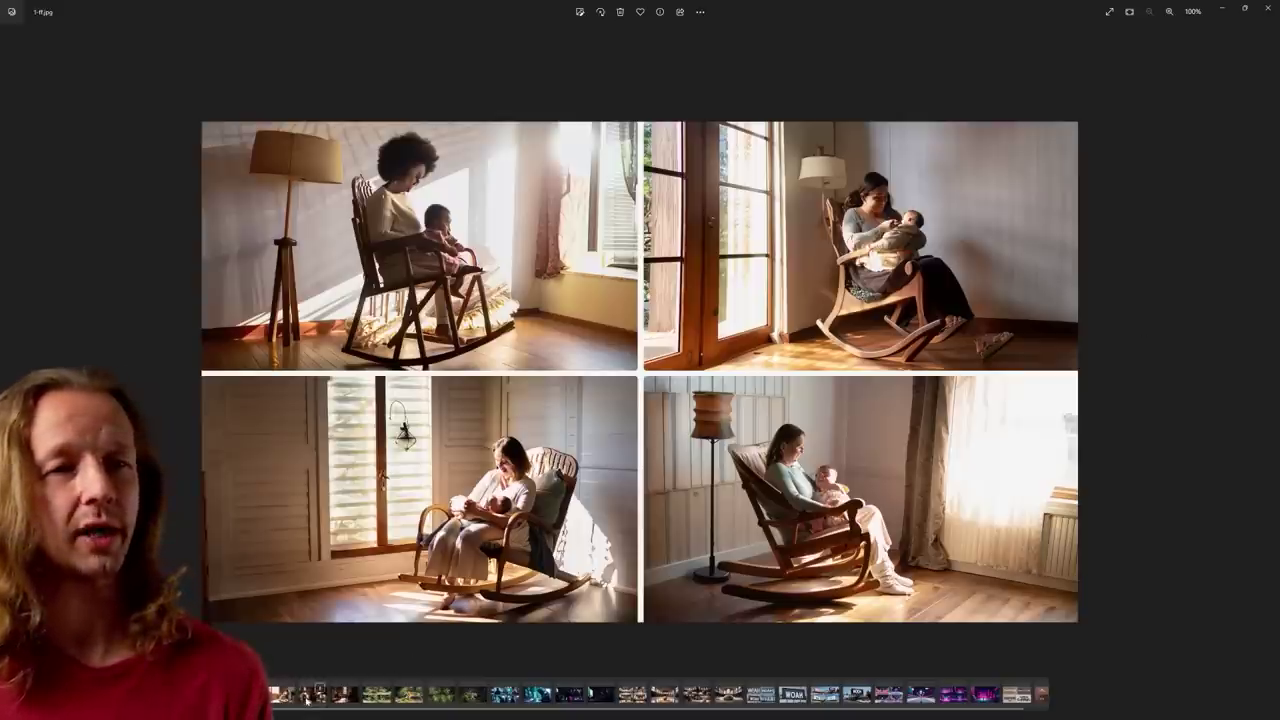
Step: Compare the 1-mj.jpg and Firefly rocking-chair grids side by side, then exit the comparison
left_click(307, 699)
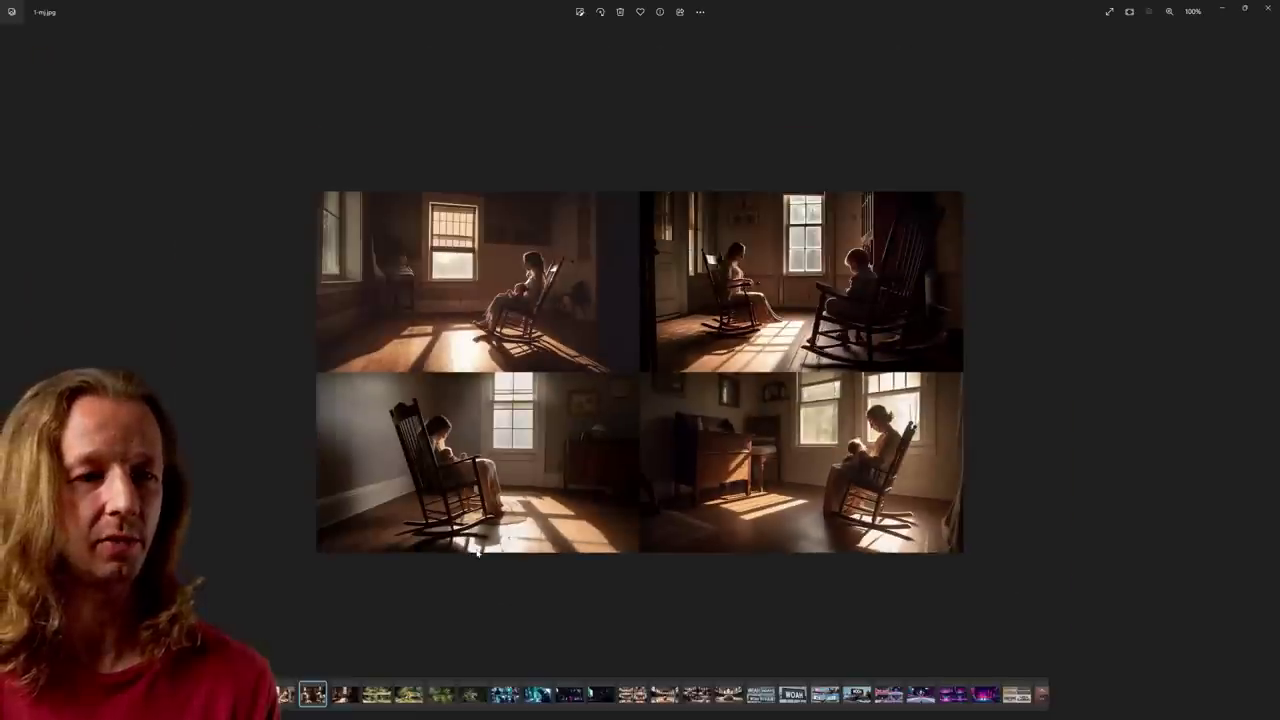
left_click(285, 693, "ctrl")
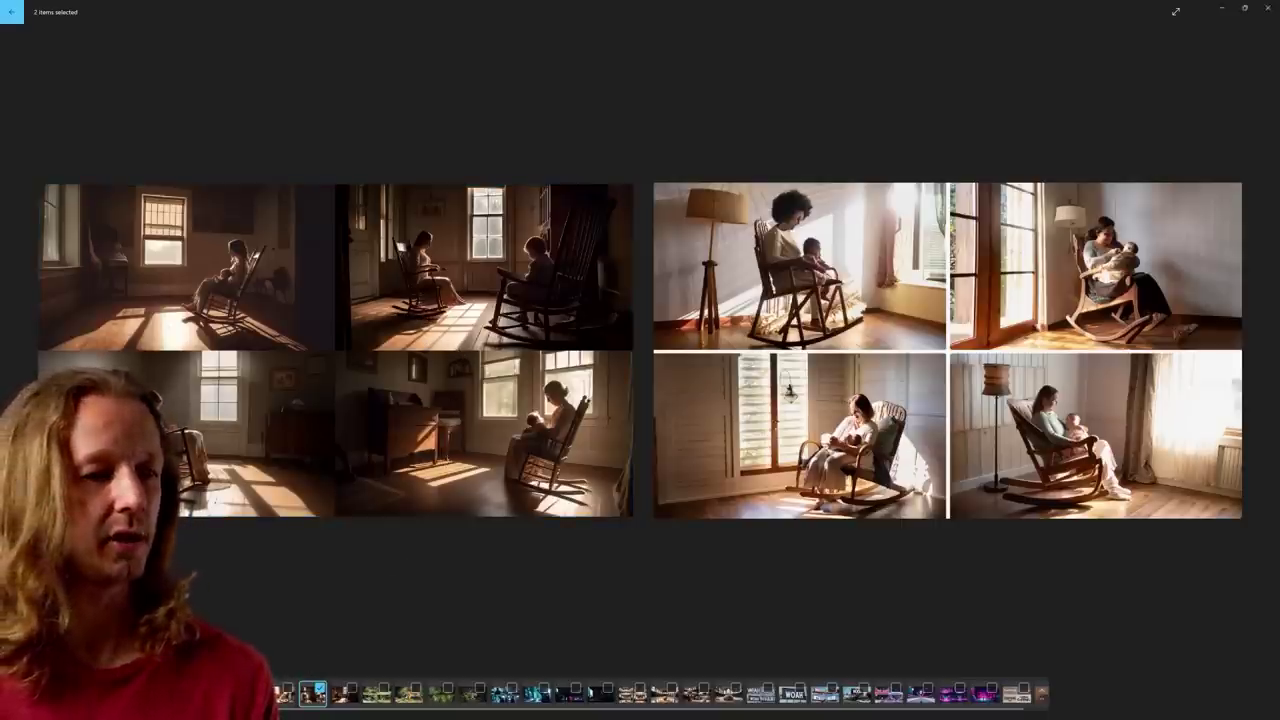
key("Escape")
Step: Show 1-ff-large.jpg, briefly compare it with a second image, then view it alone
left_click(285, 694)
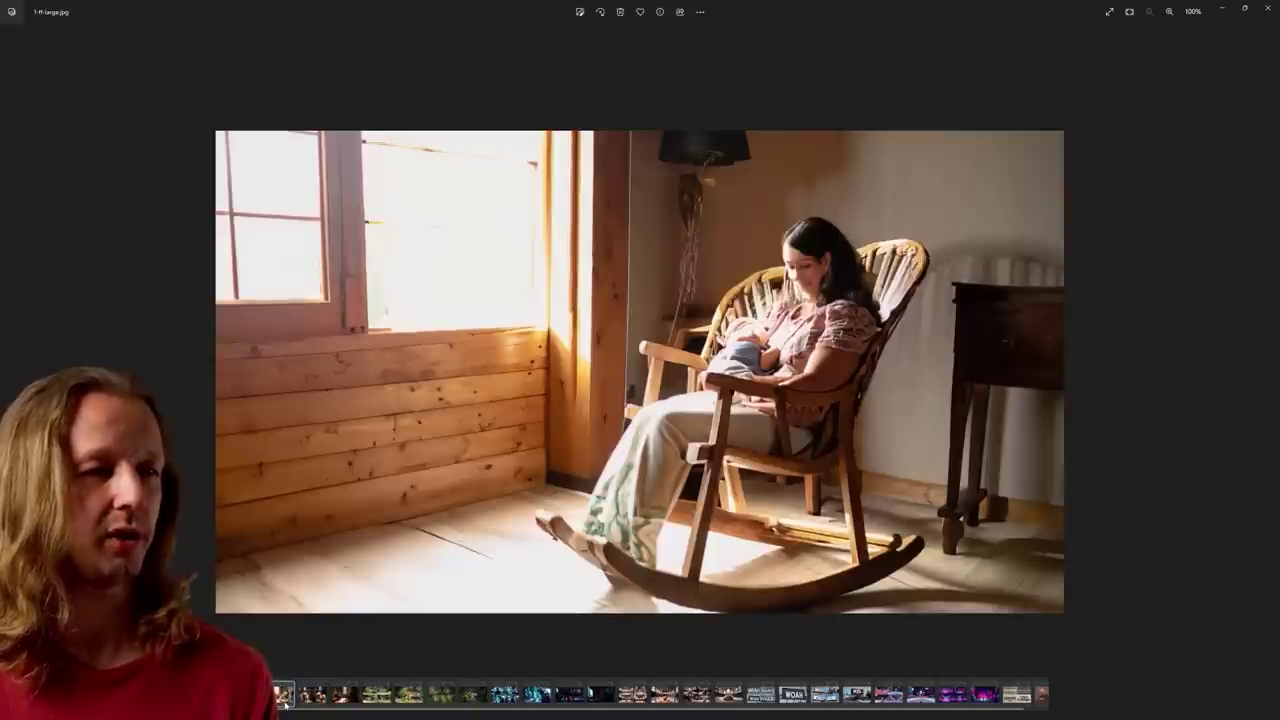
left_click(349, 691, "ctrl")
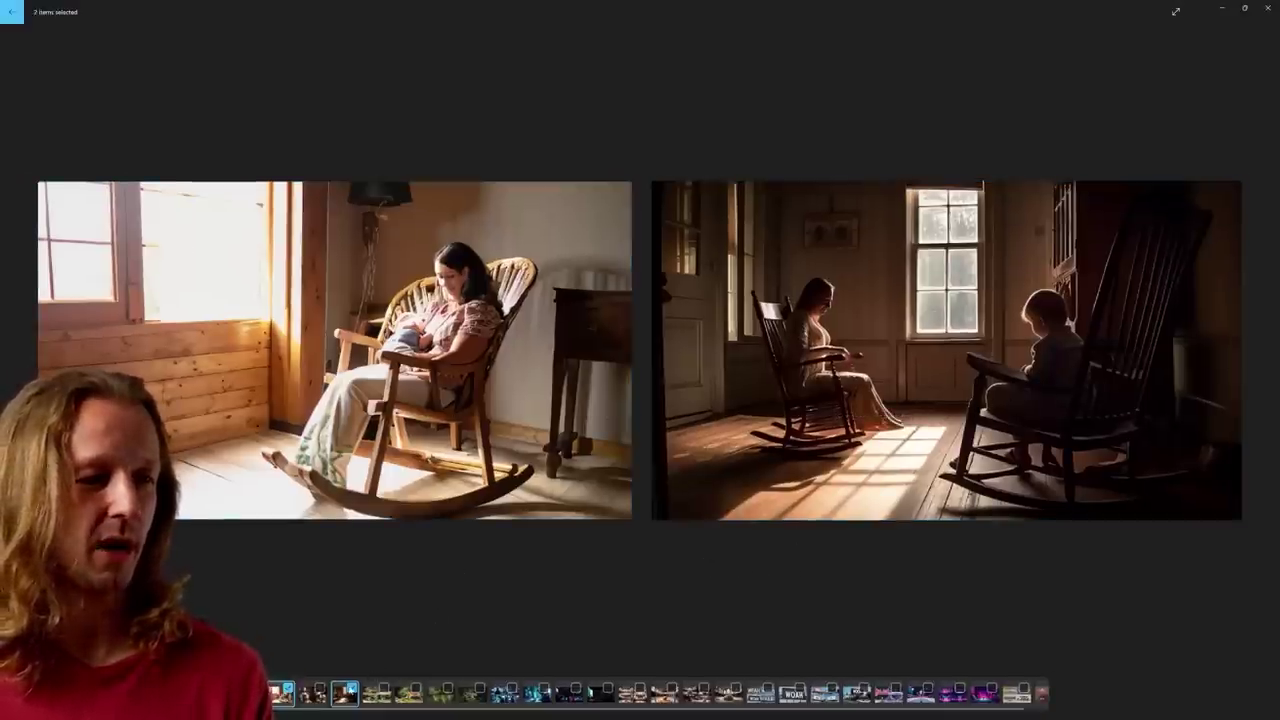
left_click(348, 692)
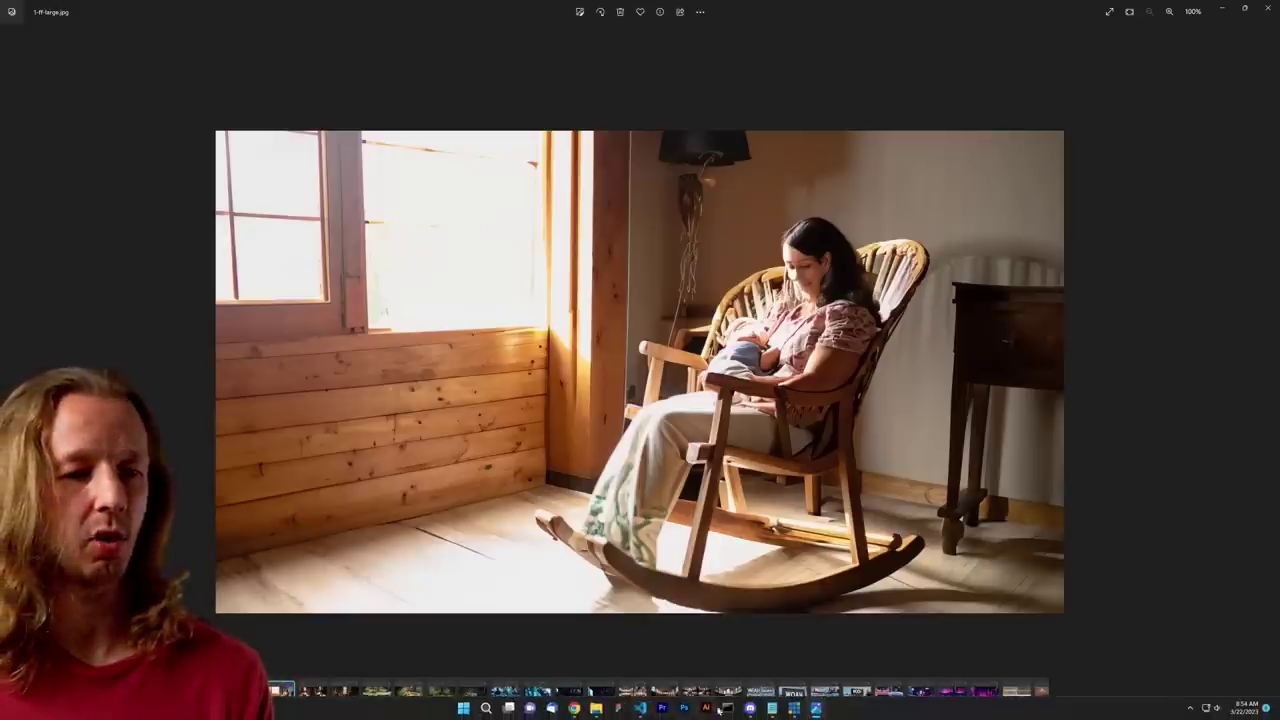
Step: Select the tiger-in-the-jungle prompt 2 in Notepad, then hide the prompt list
mouse_move(772, 708)
left_click(894, 622)
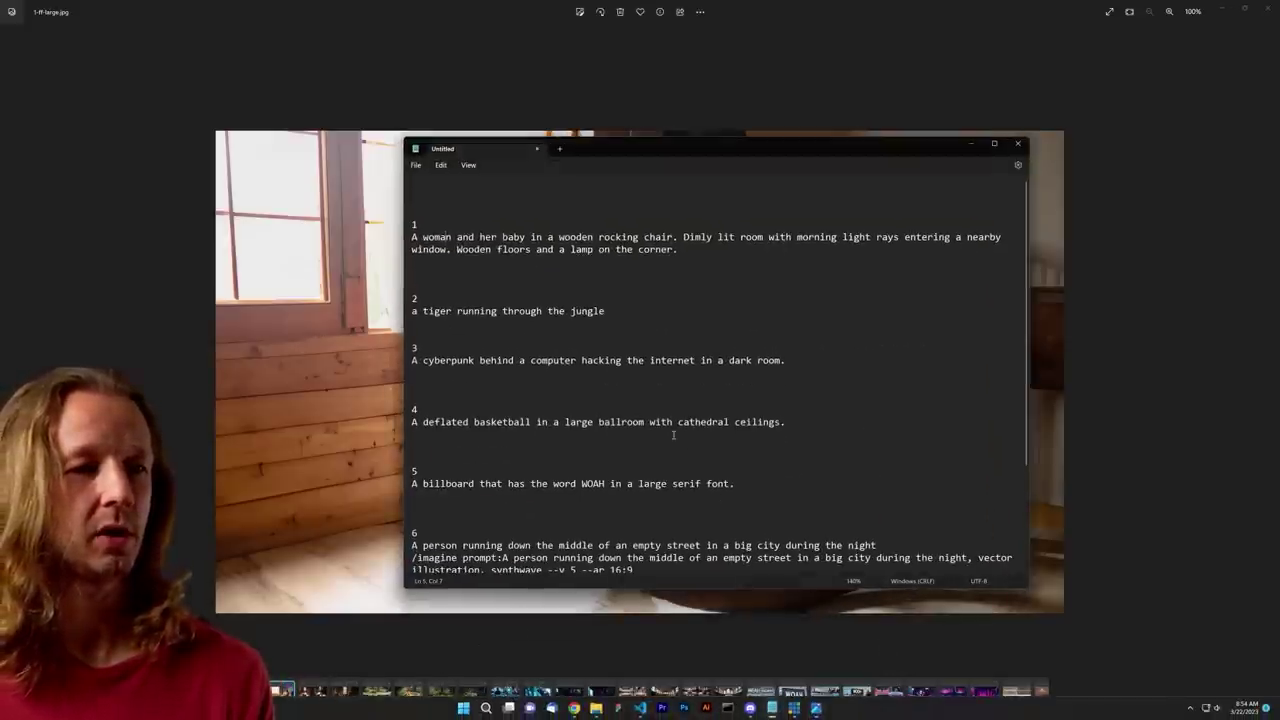
left_click_drag(634, 316, 412, 313)
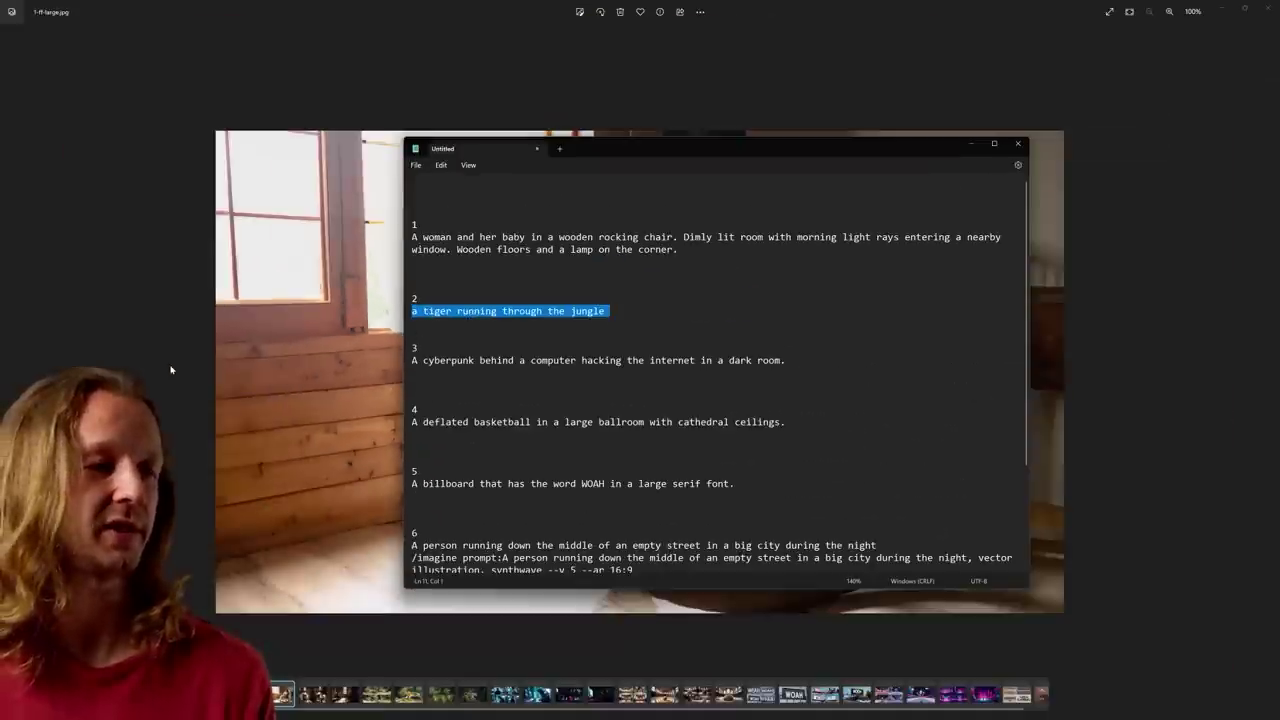
left_click(177, 369)
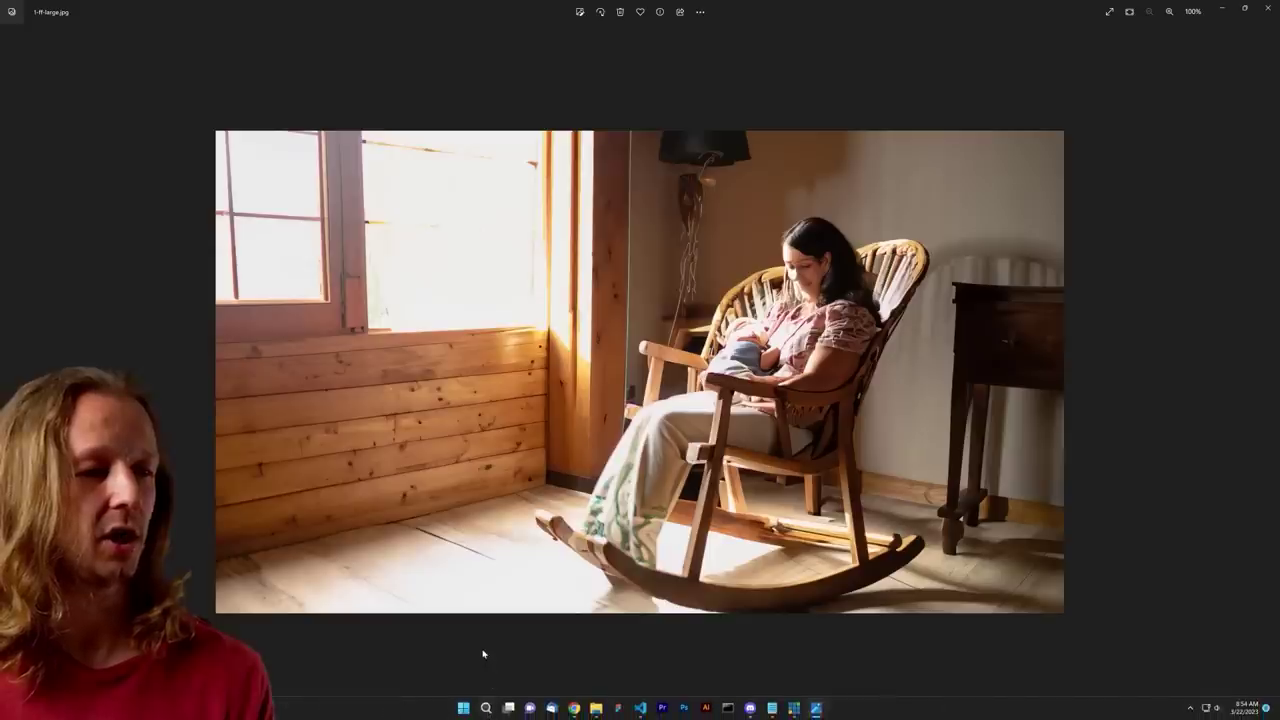
Step: View the 2-ff and 2-mj tiger grids and compare them side by side
mouse_move(470, 692)
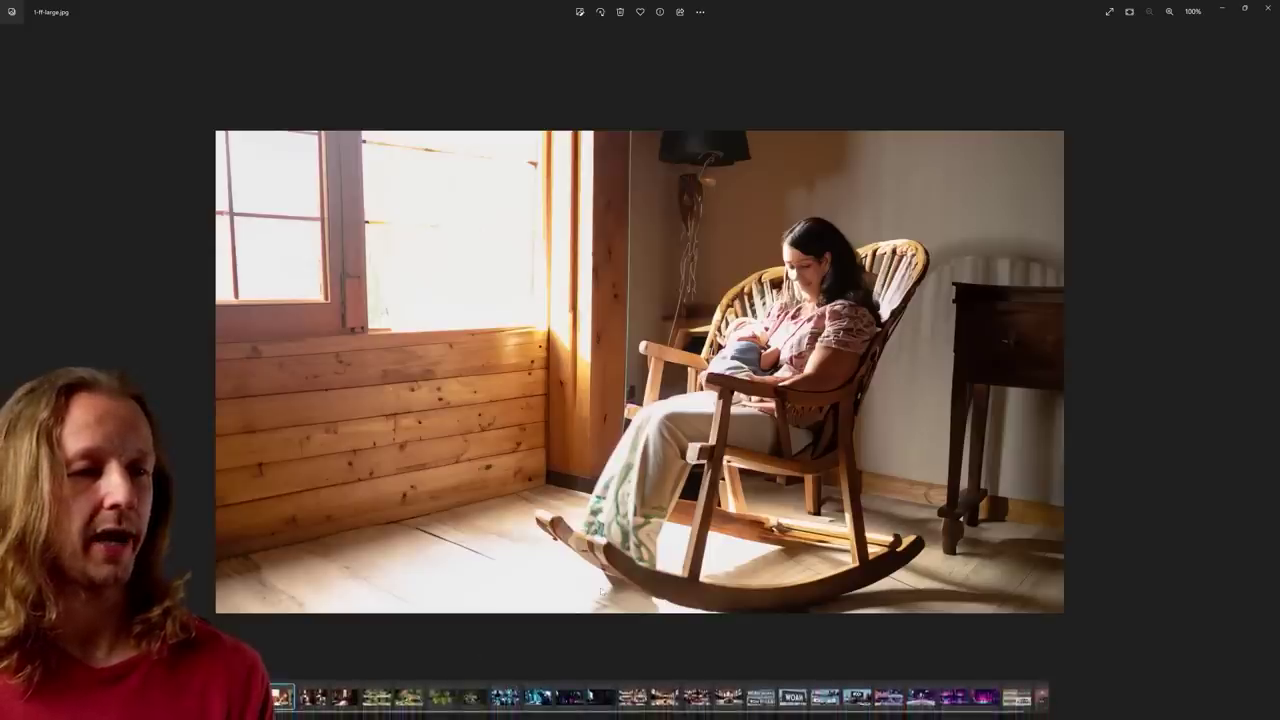
left_click(377, 693)
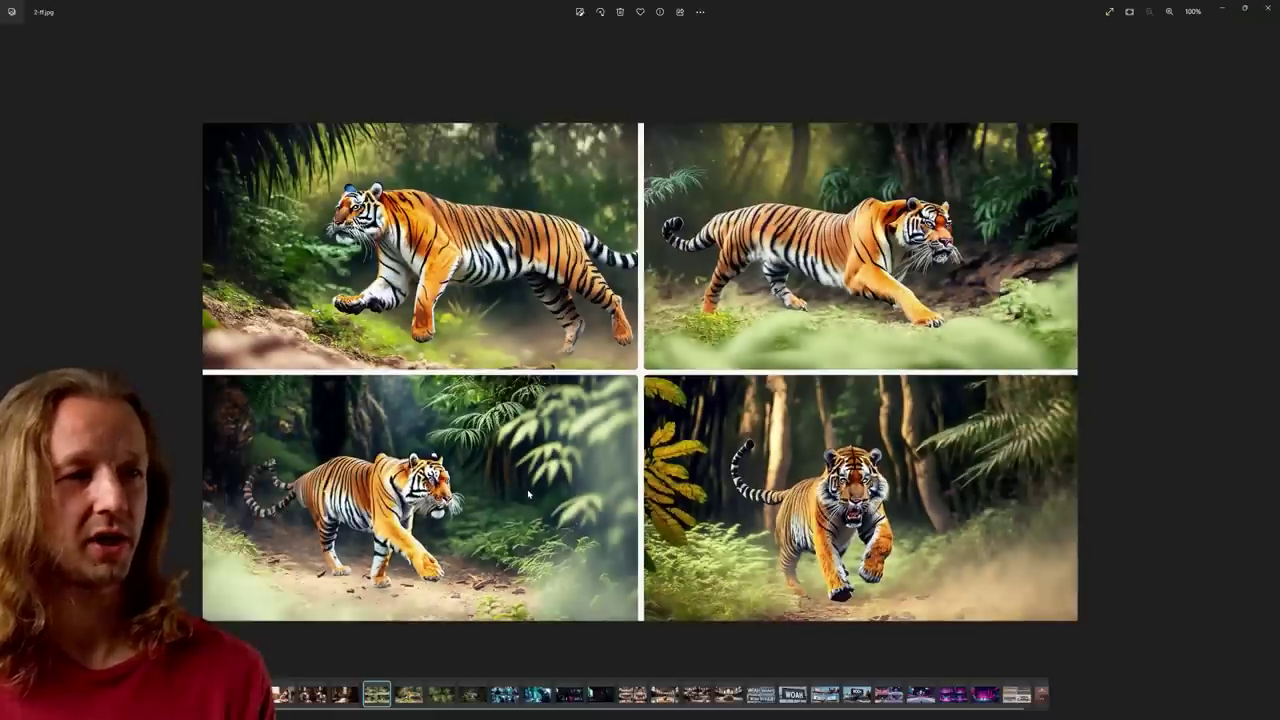
left_click(440, 694)
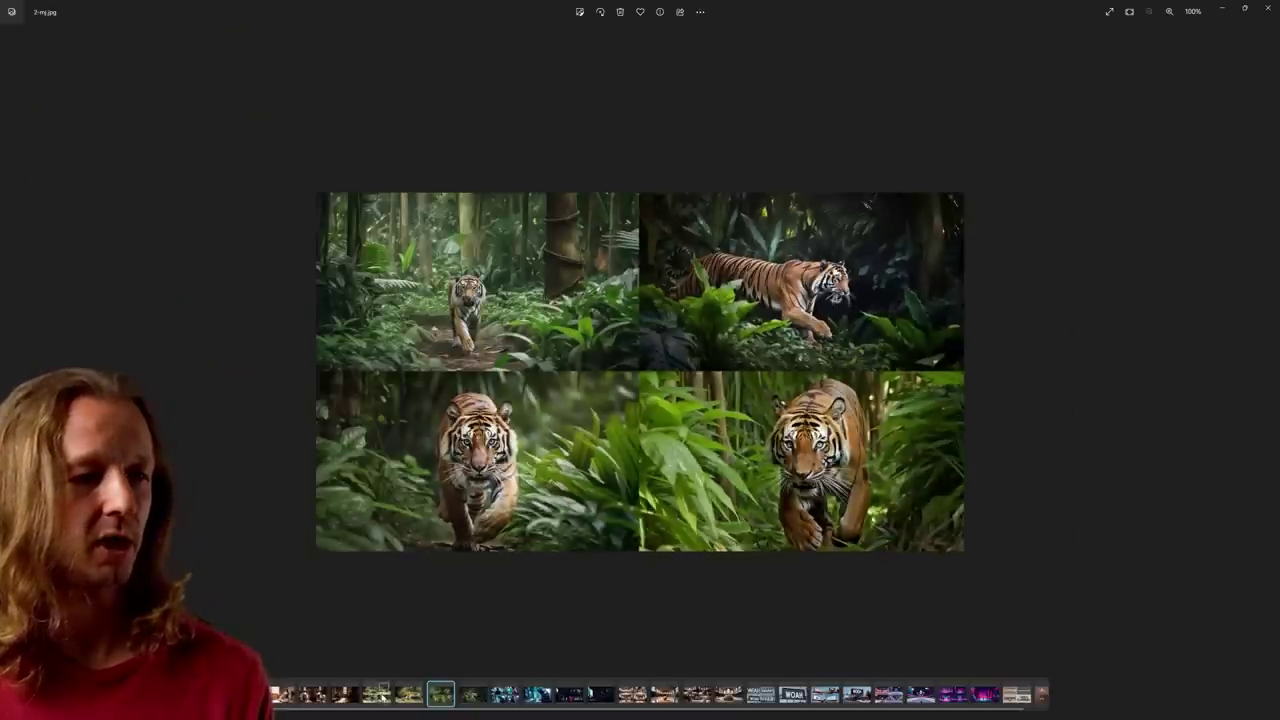
left_click(383, 691)
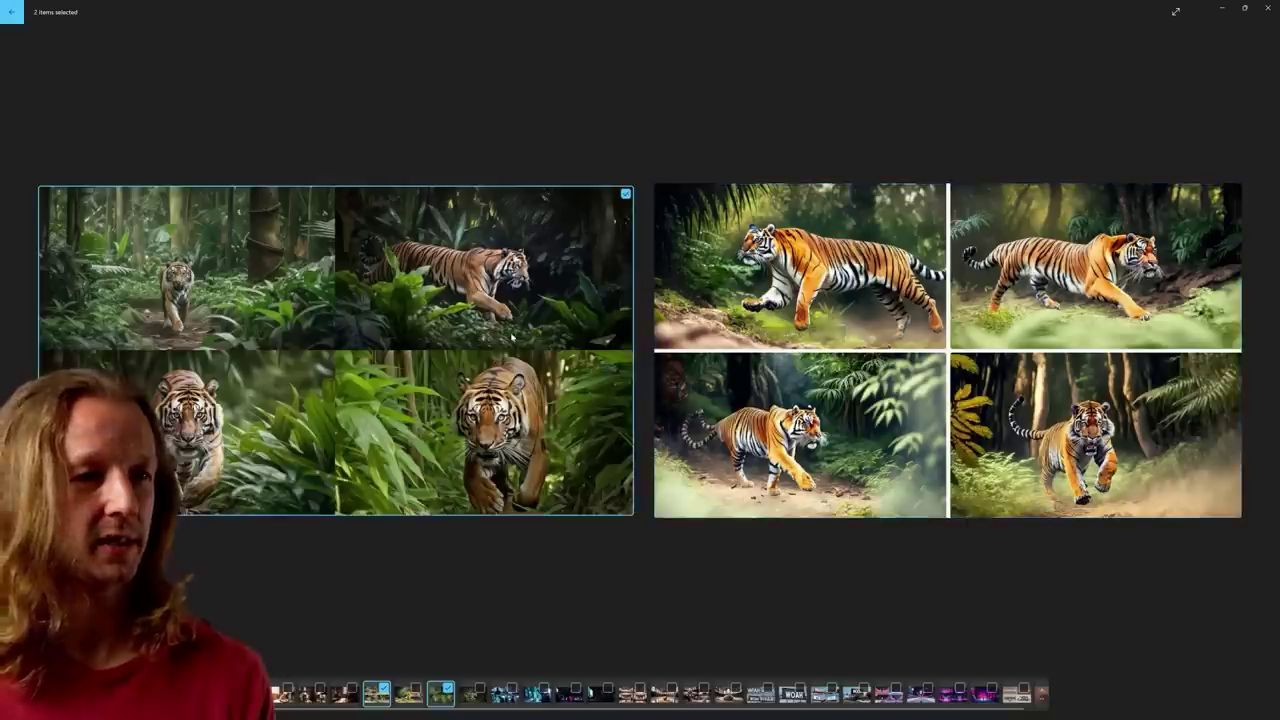
left_click(414, 690)
left_click(383, 690)
left_click(414, 690)
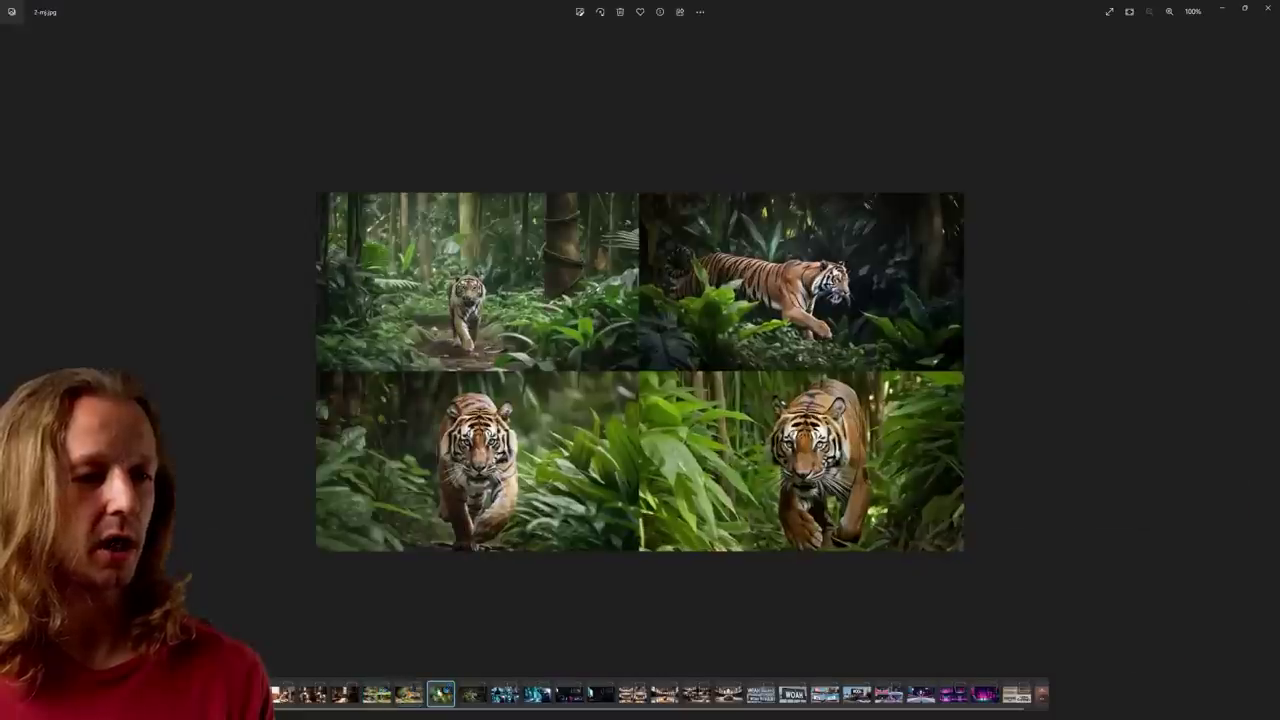
Step: Compare 2-ff-large.jpg's leaping tiger with a Midjourney tiger, ending on it alone
left_click(412, 694)
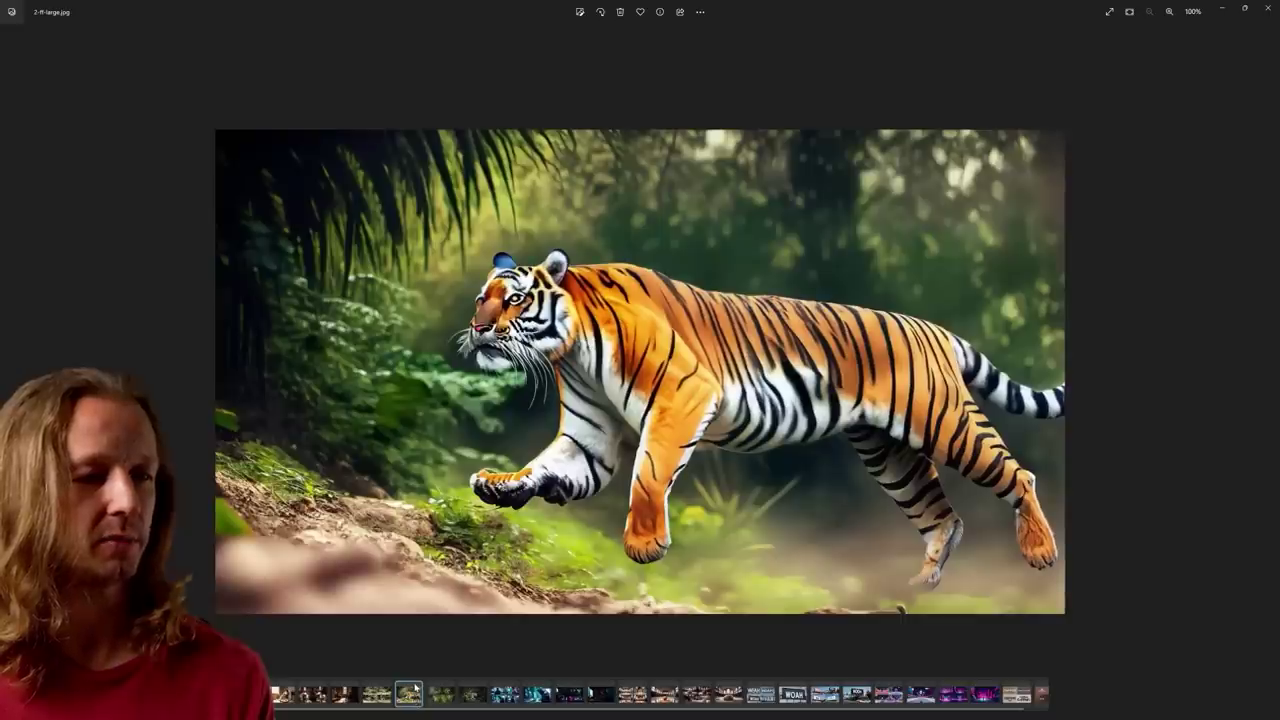
left_click(480, 689)
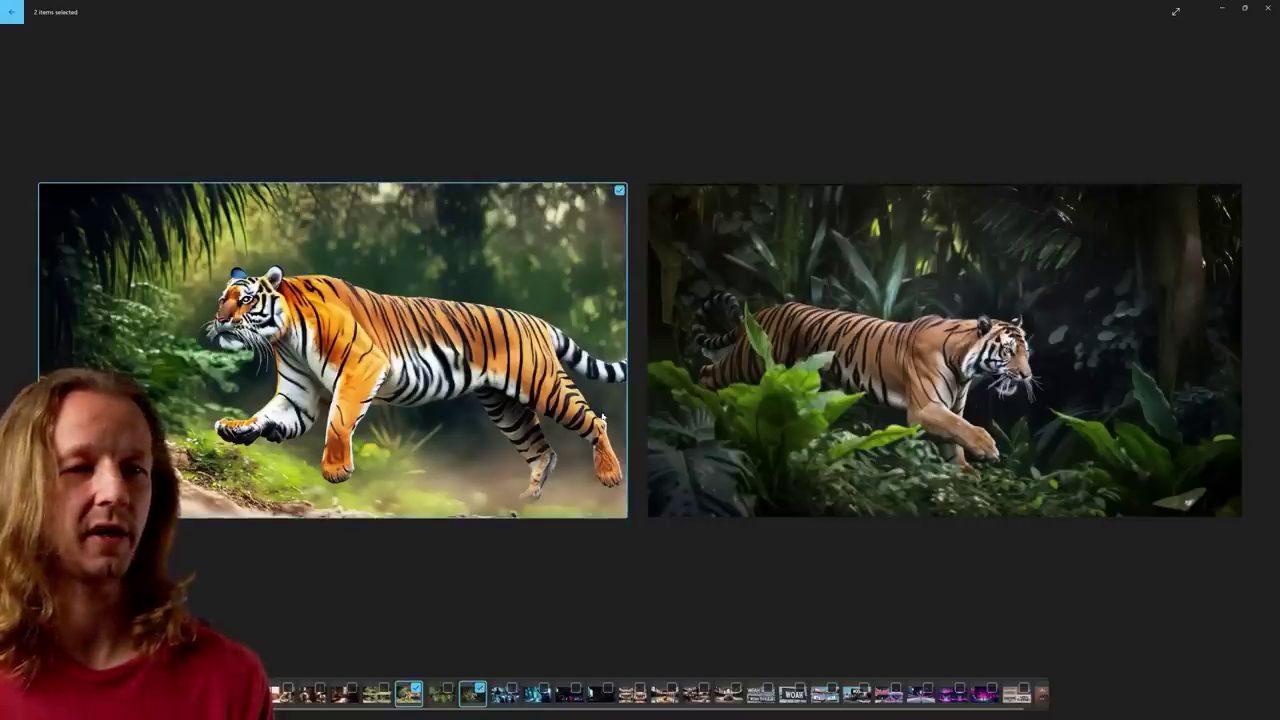
left_click(480, 689)
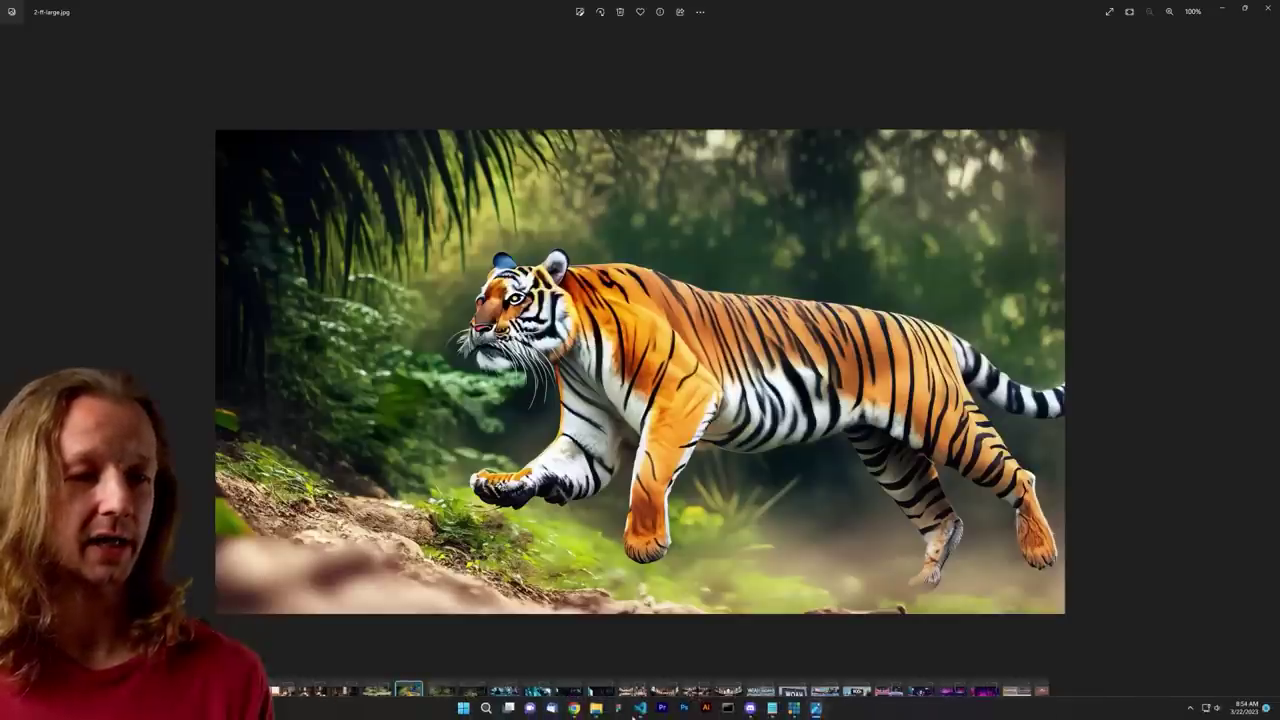
Step: Read the cyberpunk hacker prompt 3 in Notepad, then hide the prompt list
mouse_move(773, 710)
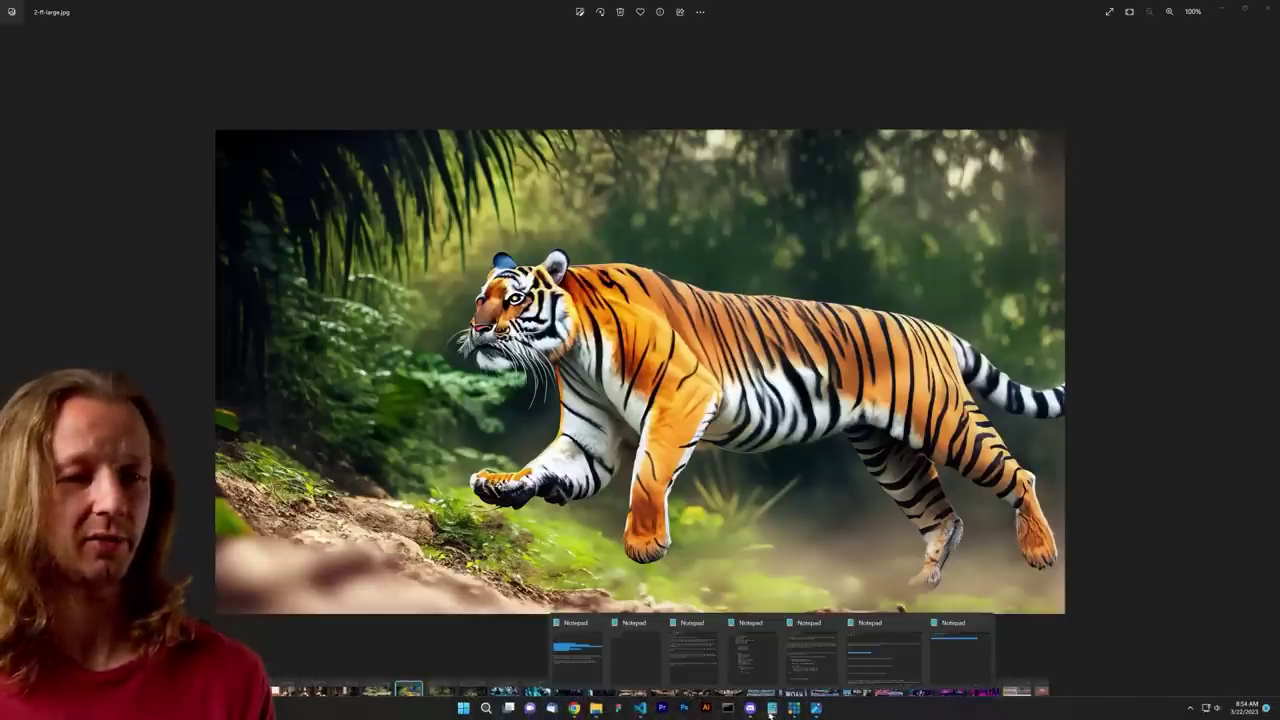
left_click(880, 645)
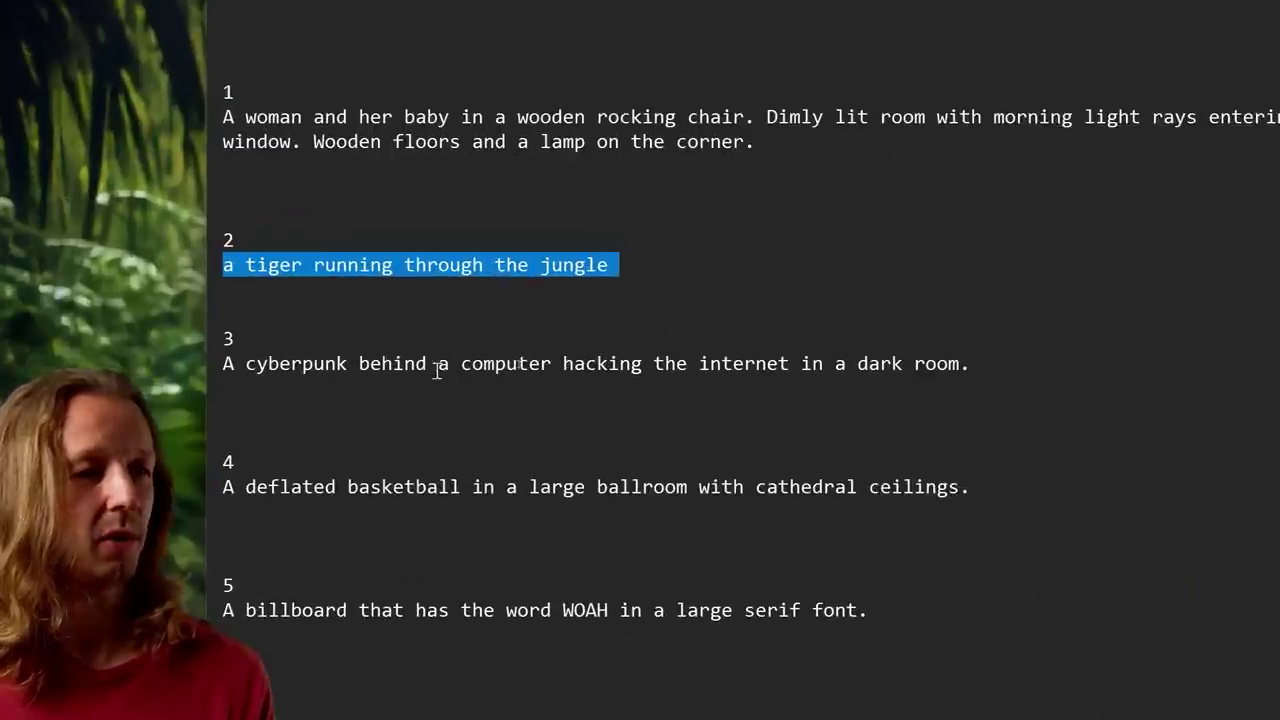
left_click_drag(537, 360, 986, 363)
left_click(986, 363)
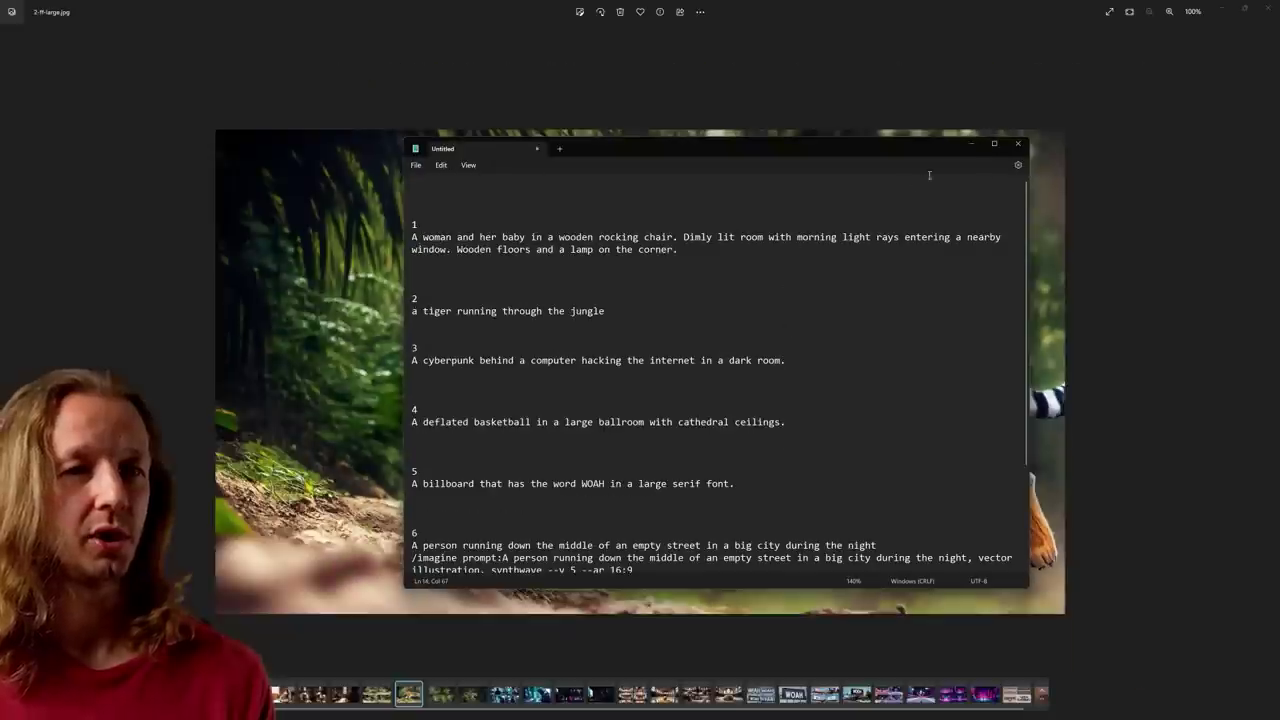
left_click(970, 143)
Step: View the 3-ff and 3-mj hacker grids and compare them side by side
left_click(504, 694)
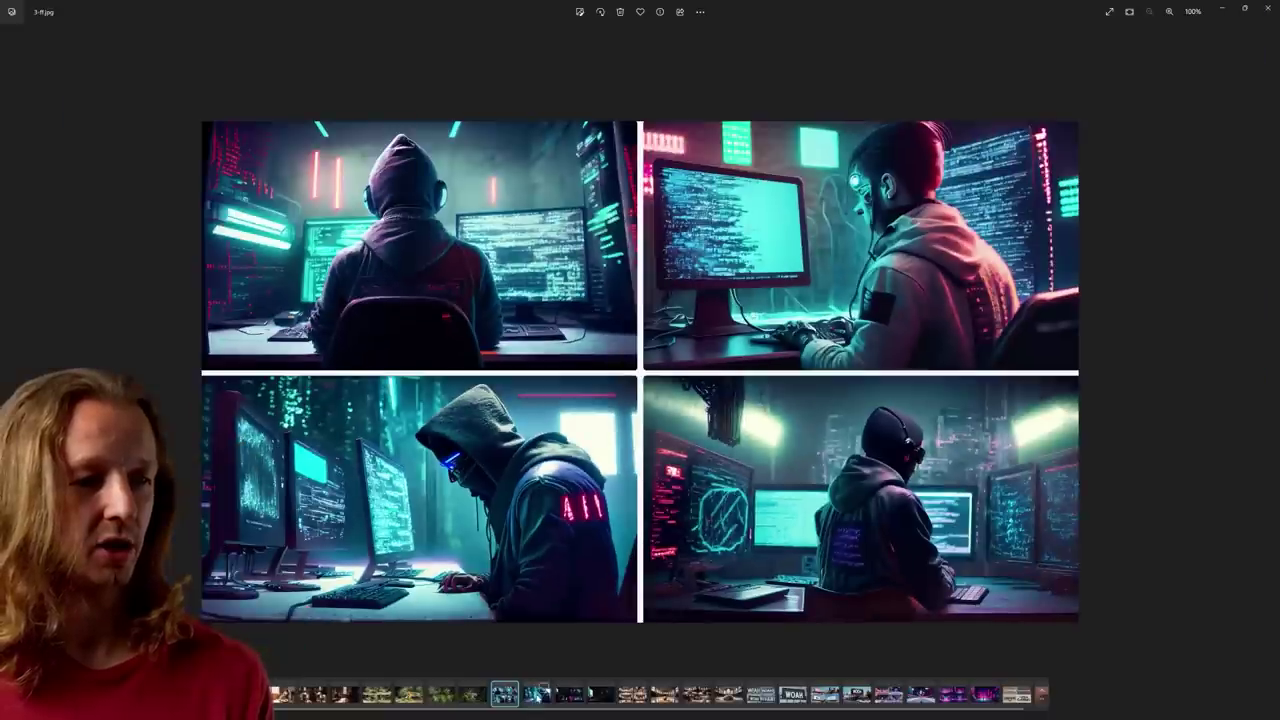
left_click(565, 699)
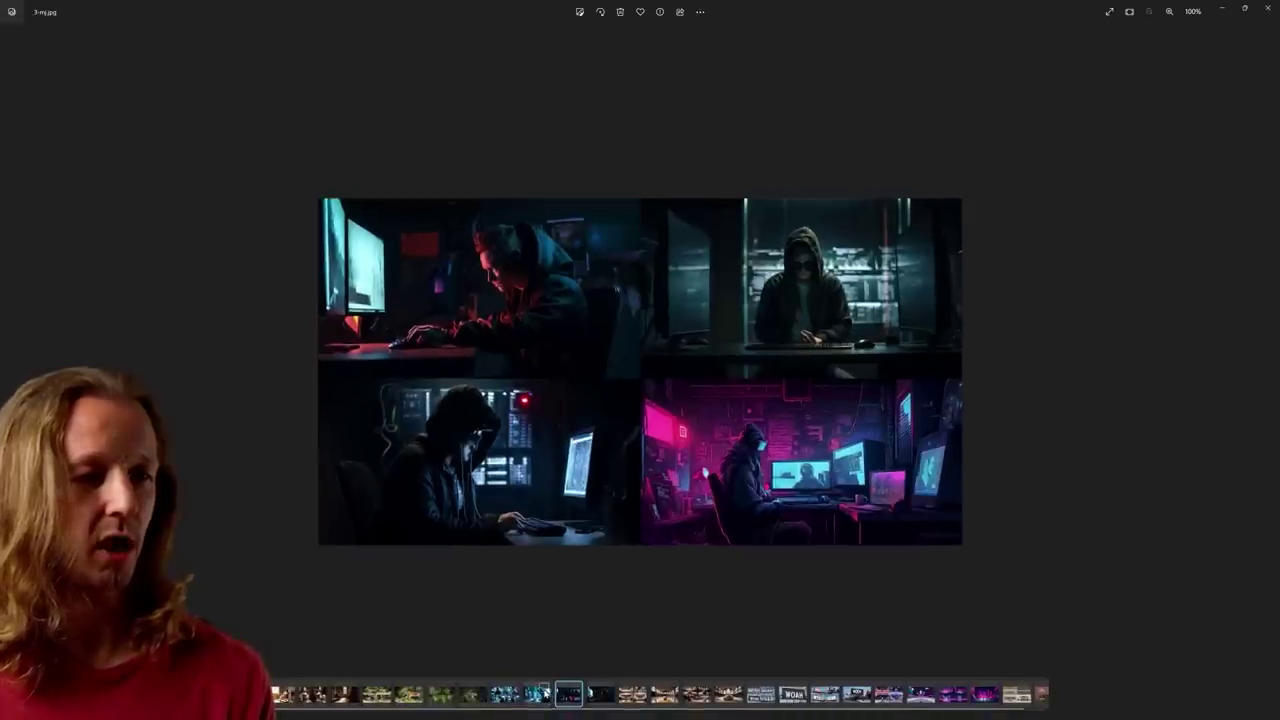
left_click(546, 692)
Step: Compare 3-ff-large.jpg's hooded hacker with a Midjourney version, ending on it alone
left_click(583, 688)
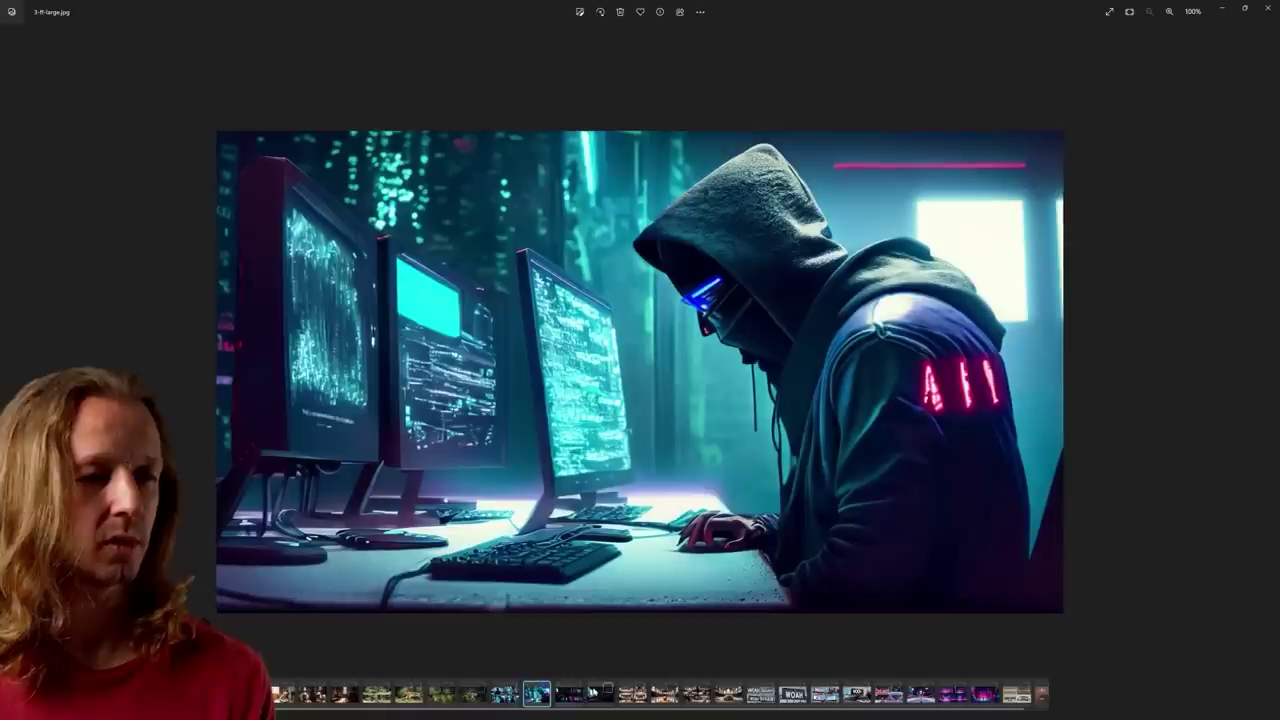
left_click(609, 690)
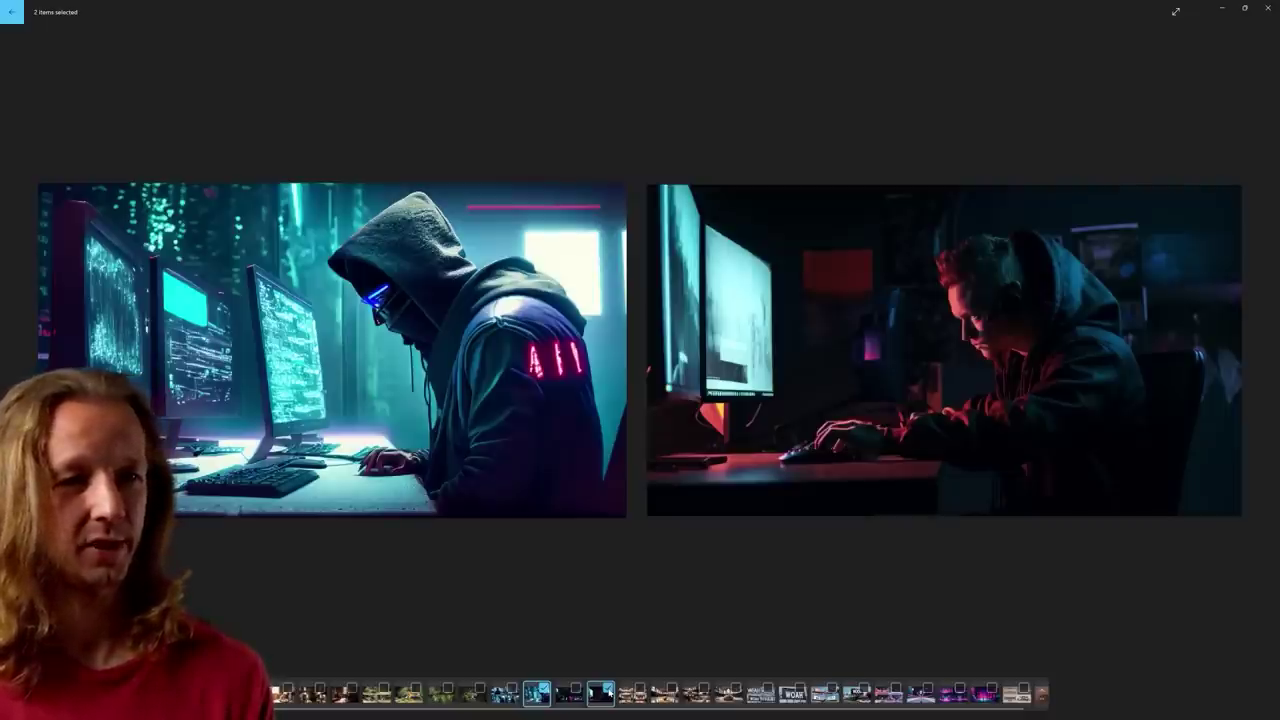
left_click(609, 688)
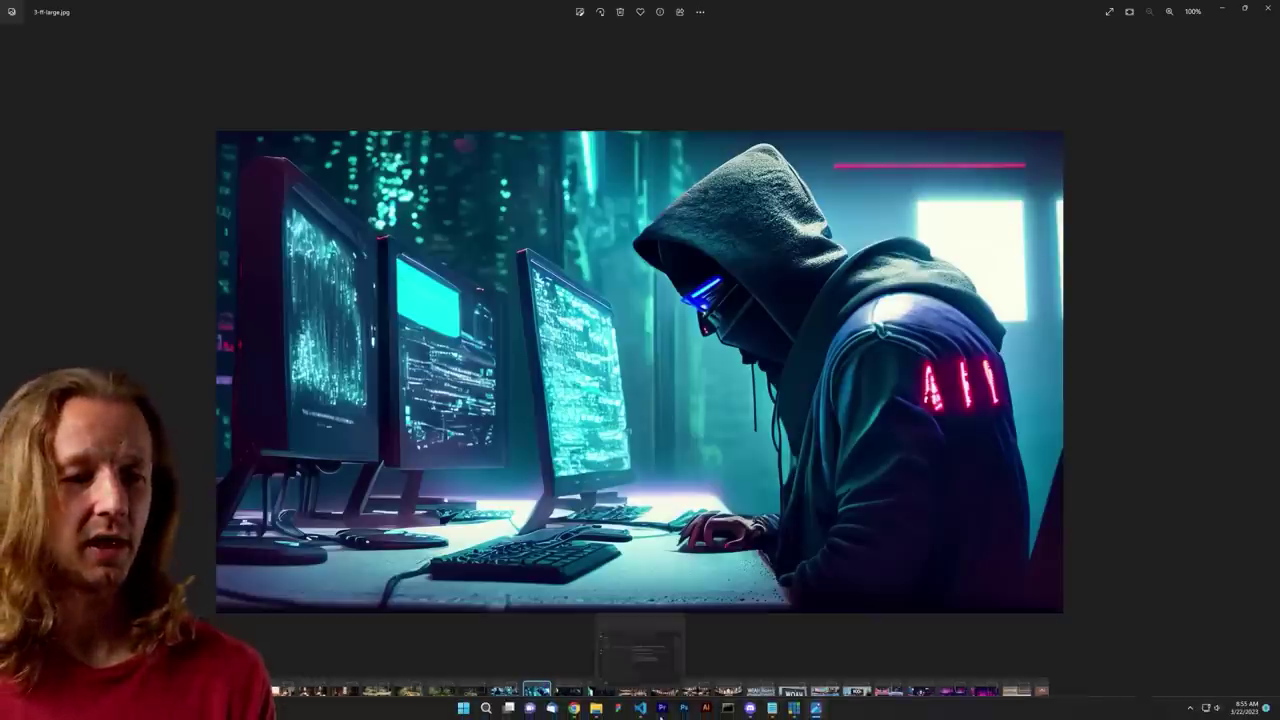
Step: Highlight the deflated-basketball ballroom prompt in the Notepad prompt list, then hide the list
mouse_move(795, 705)
left_click(835, 645)
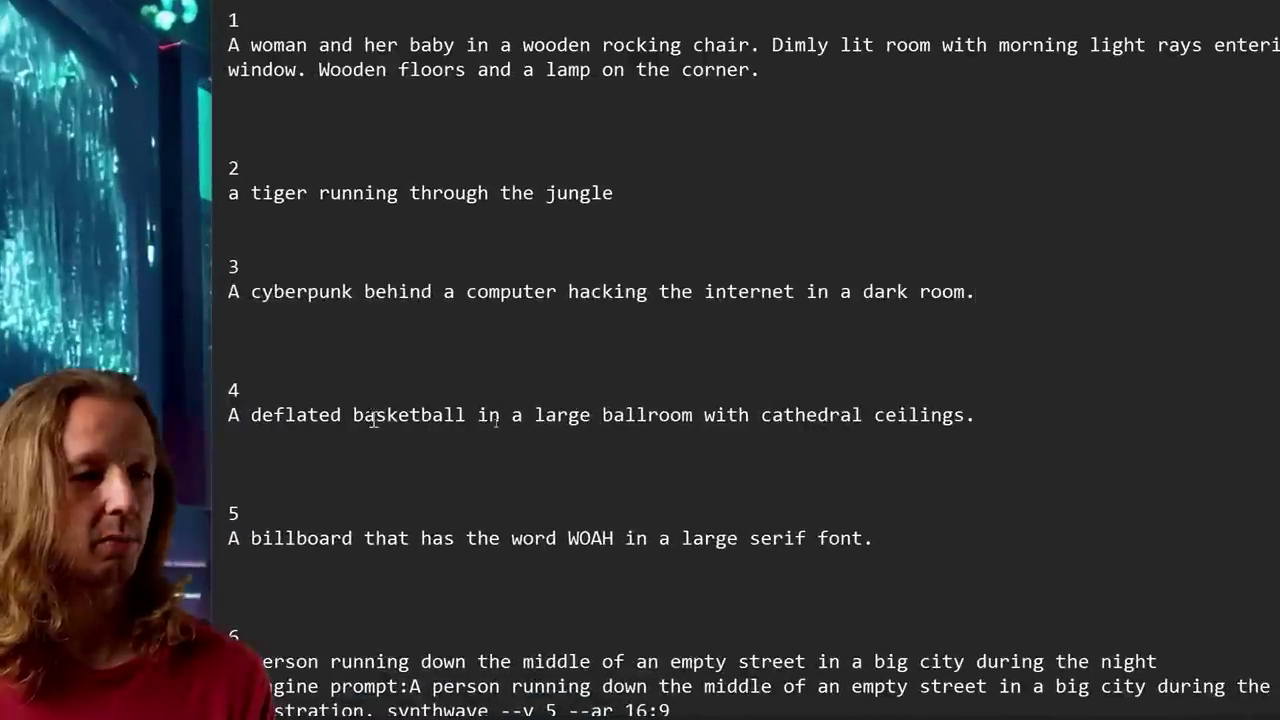
left_click_drag(432, 415, 988, 415)
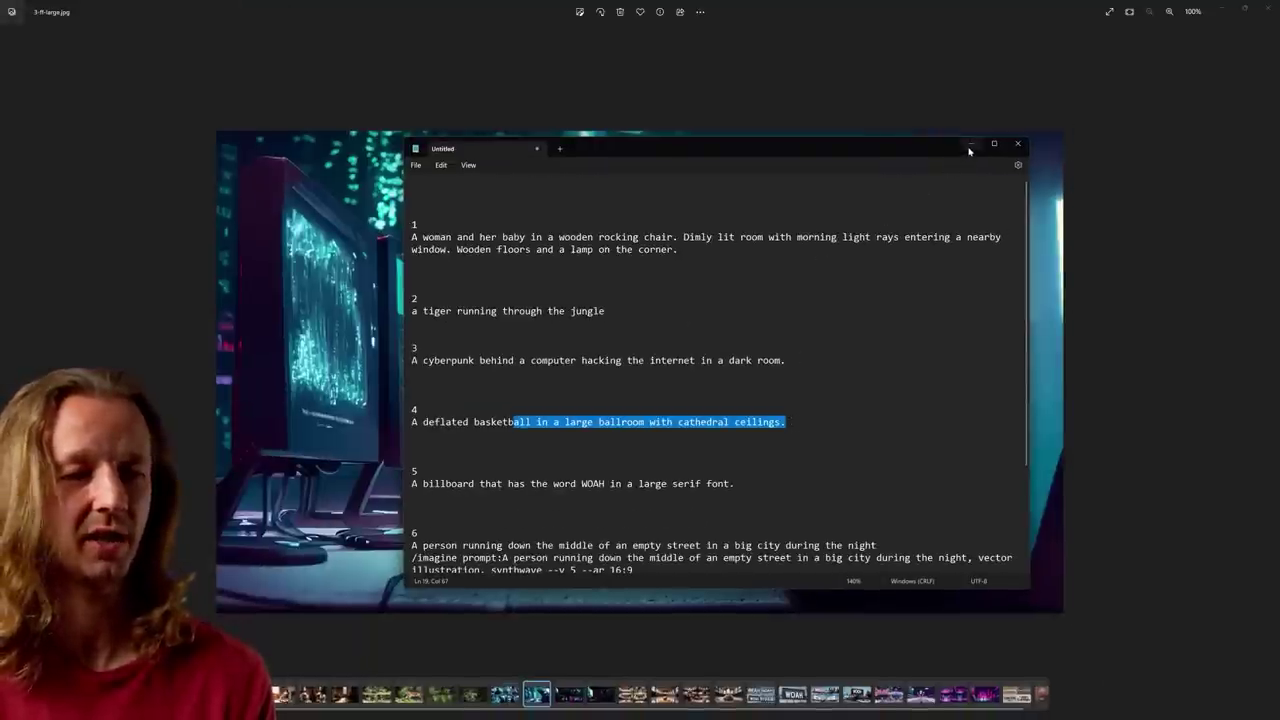
left_click(970, 145)
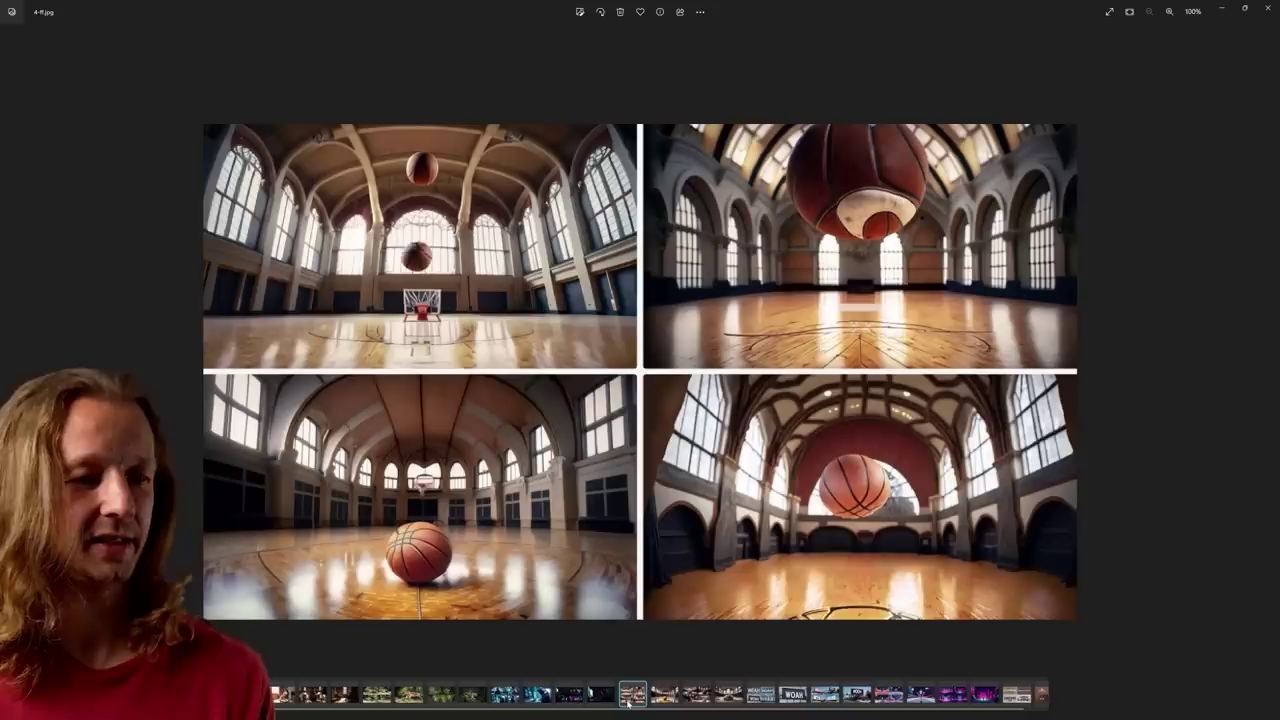
Step: View the Firefly and Midjourney basketball grids, then set the two large ballroom images side by side
left_click(630, 698)
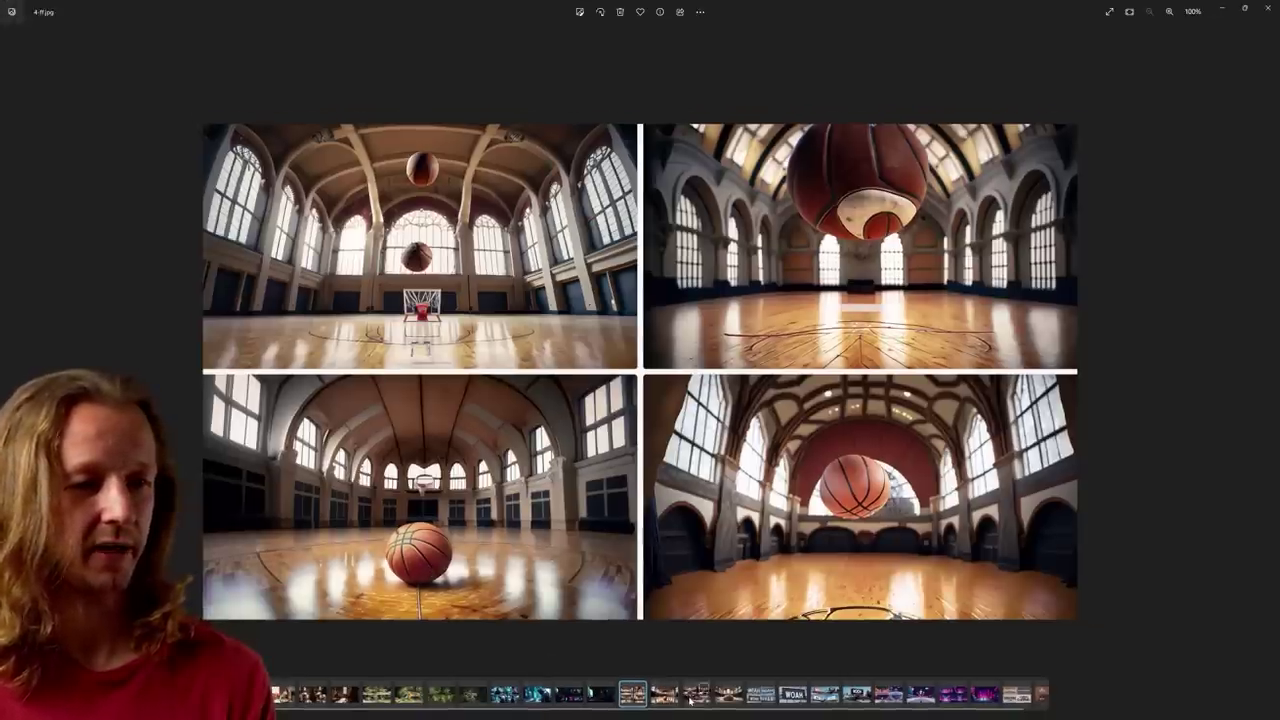
left_click(691, 699)
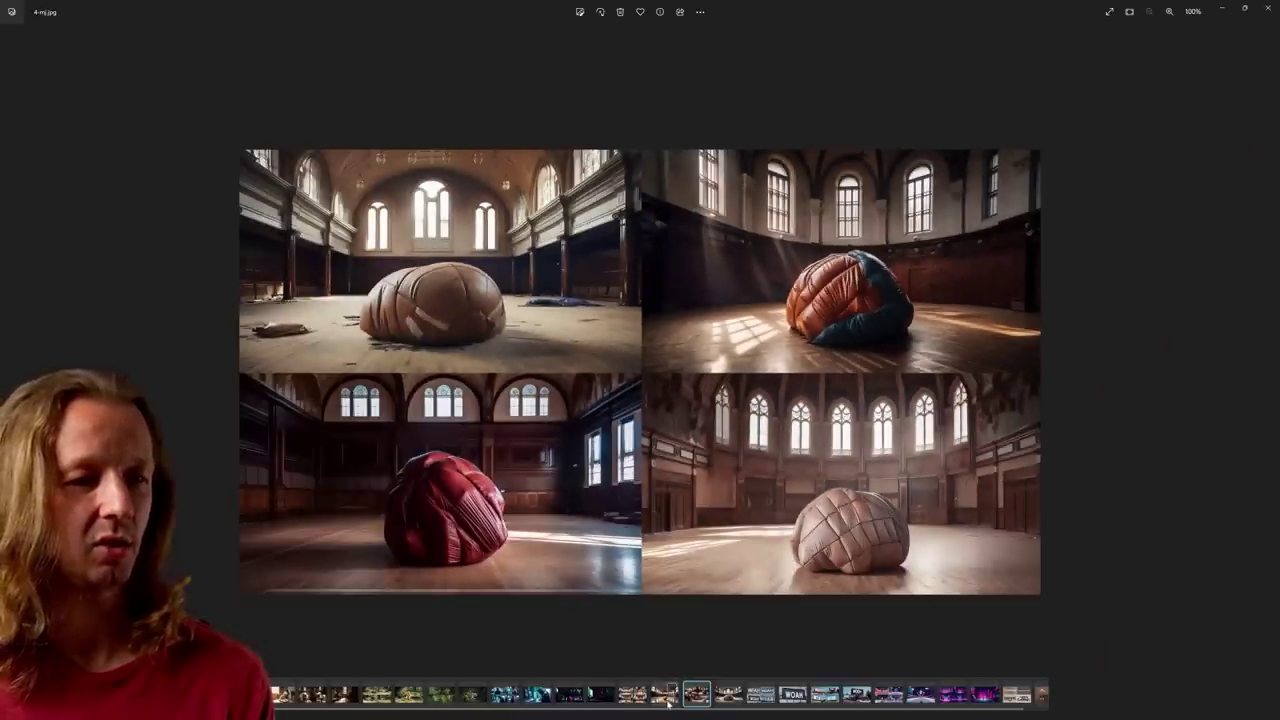
left_click(665, 694)
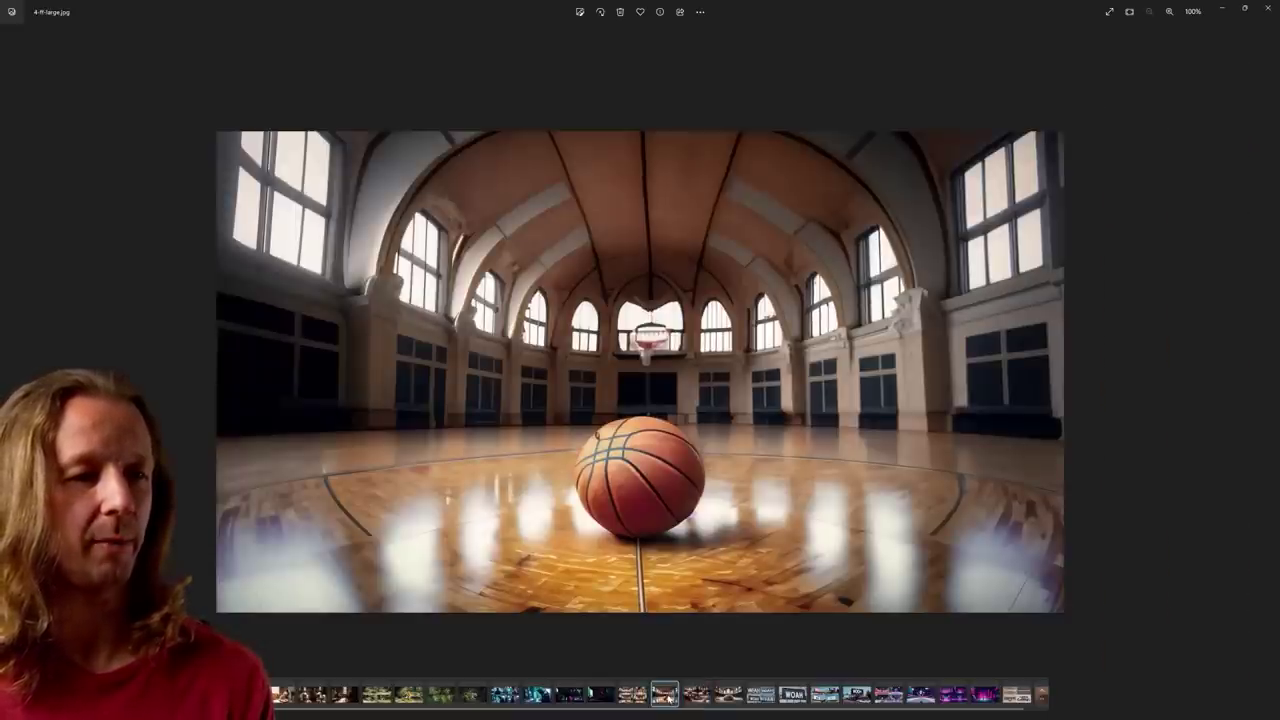
left_click(729, 693, "ctrl")
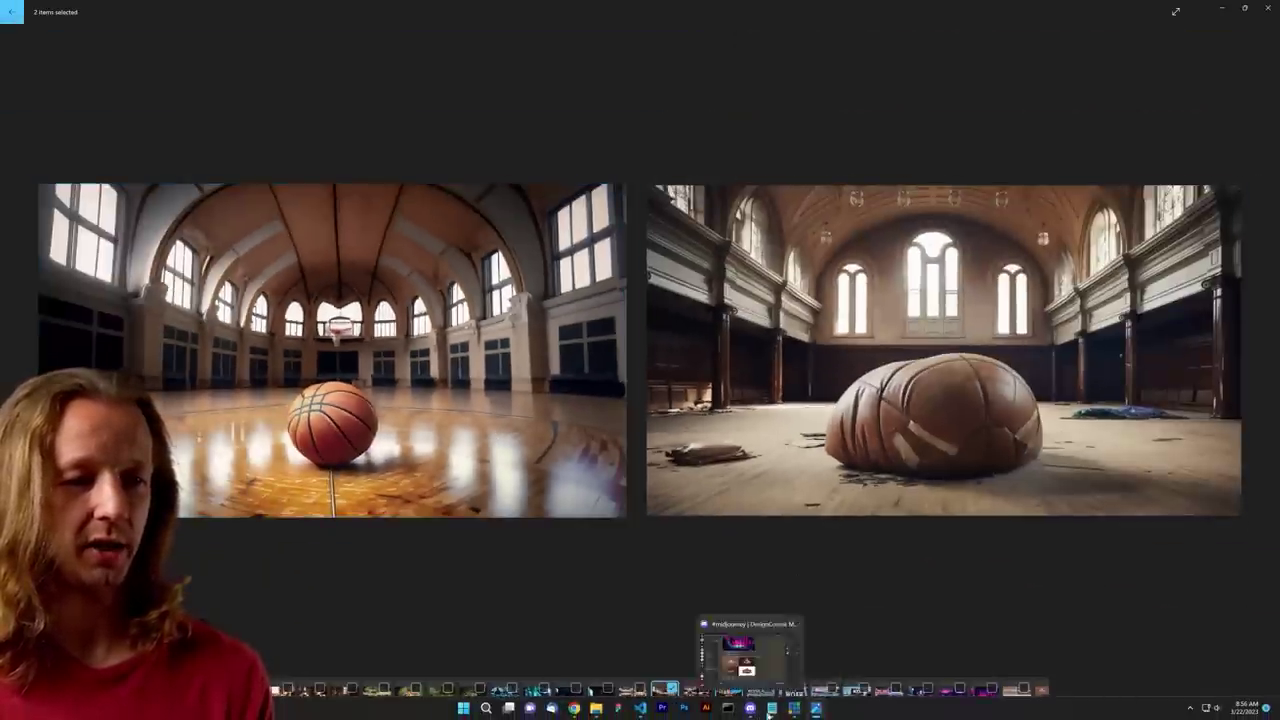
Step: Bring the Notepad prompt list back up and scroll down toward the next prompt
mouse_move(773, 710)
left_click(884, 650)
scroll(489, 408, "down", 3)
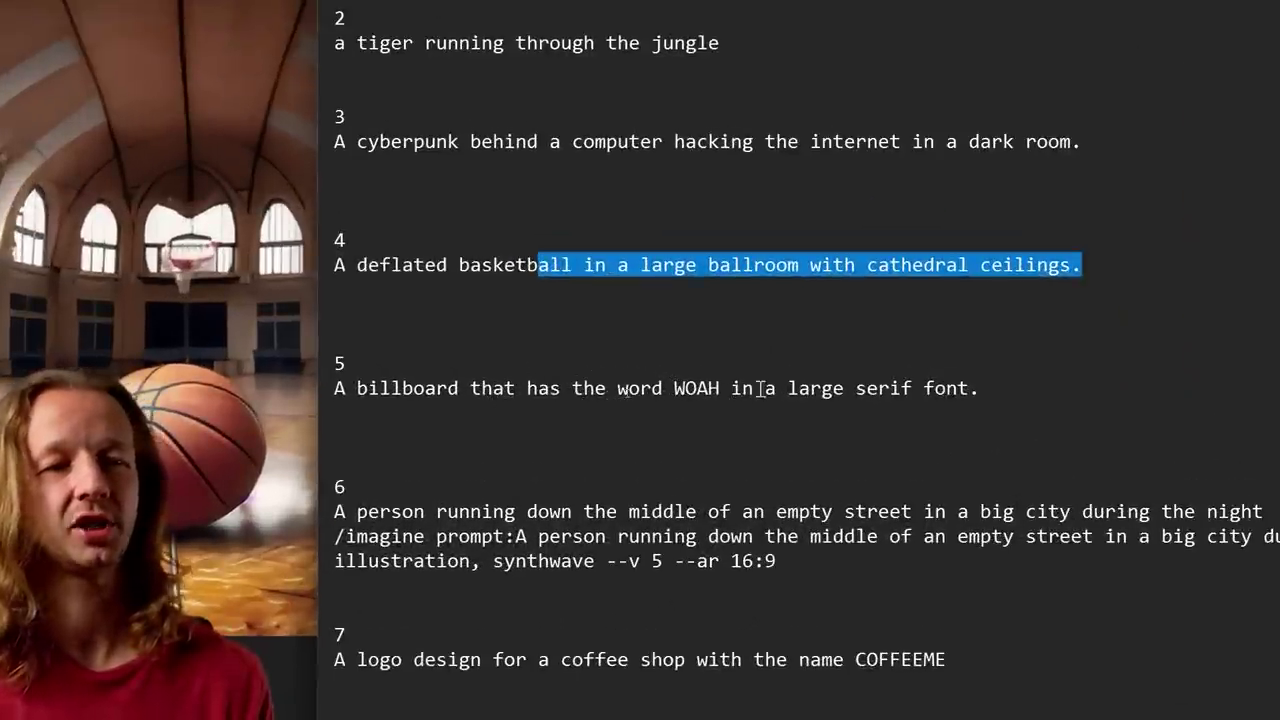
Step: Highlight the WOAH billboard prompt and view the Firefly and Midjourney billboard grids
left_click_drag(978, 388, 349, 392)
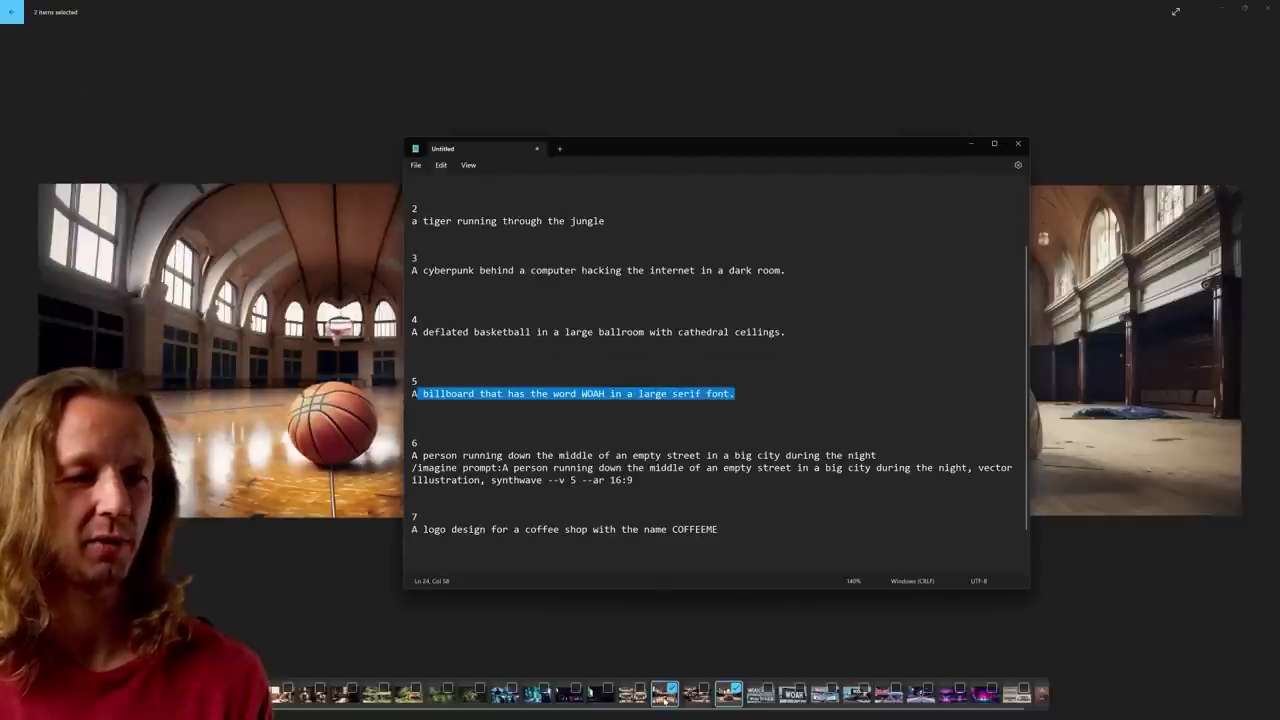
left_click(728, 693)
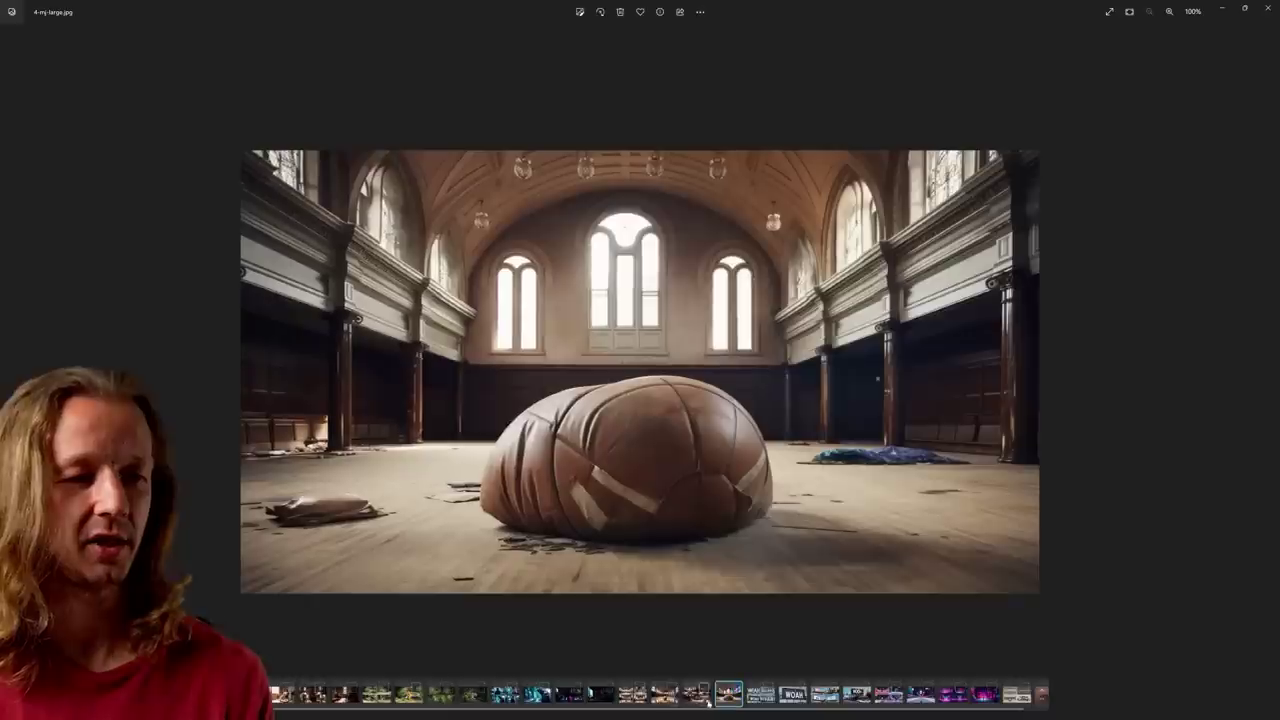
left_click(761, 700)
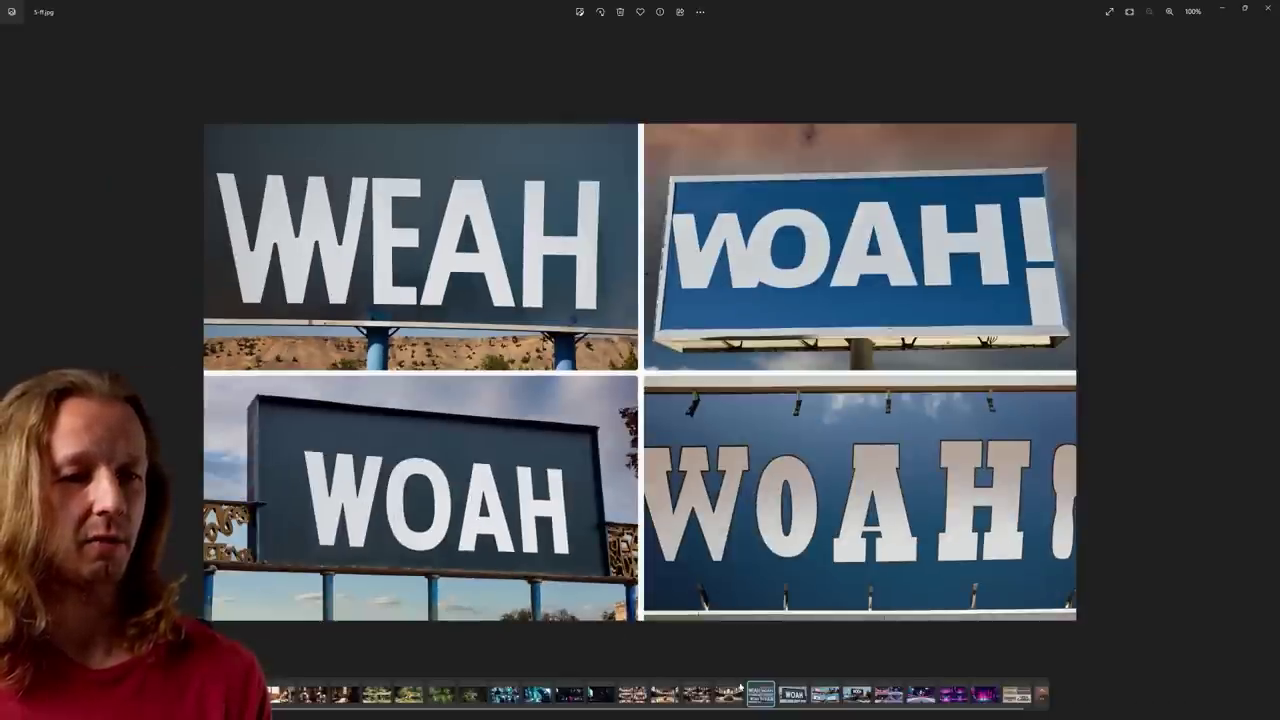
left_click(822, 695)
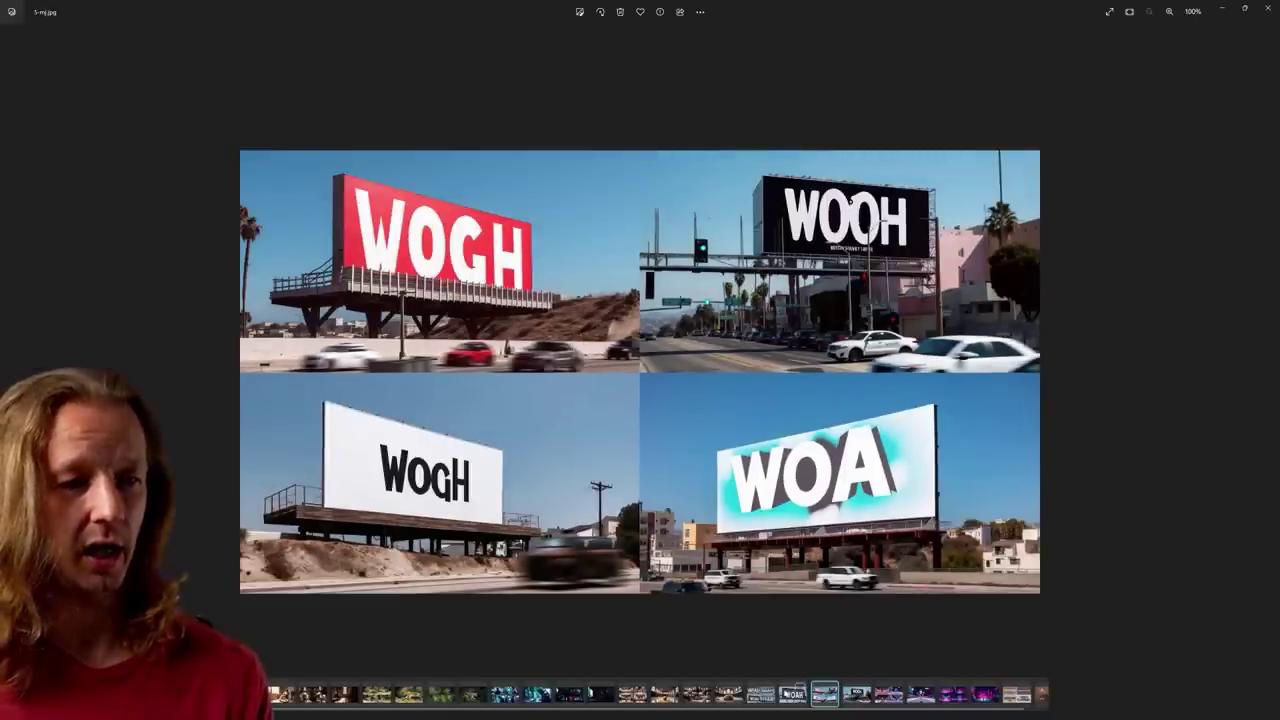
Step: Compare the large WOAH billboard with Midjourney's WOOH billboard, then return to WOAH alone
left_click(792, 694)
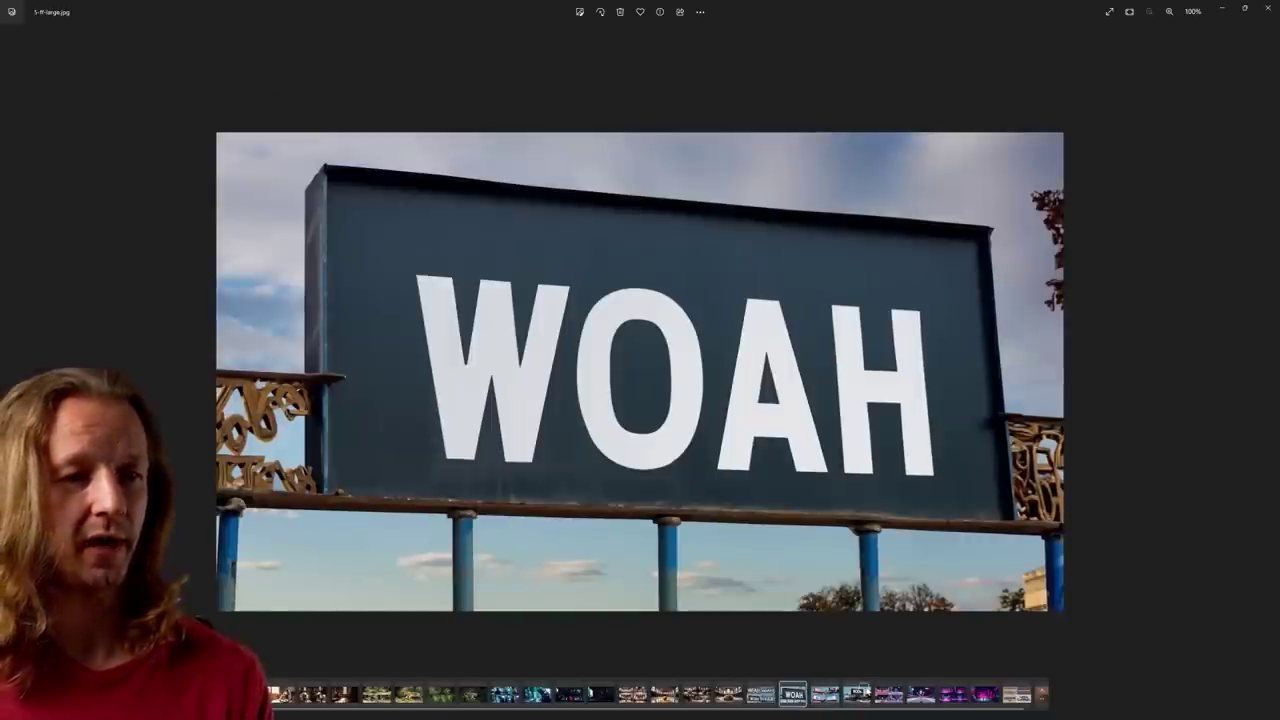
left_click(856, 694, "ctrl")
mouse_move(805, 472)
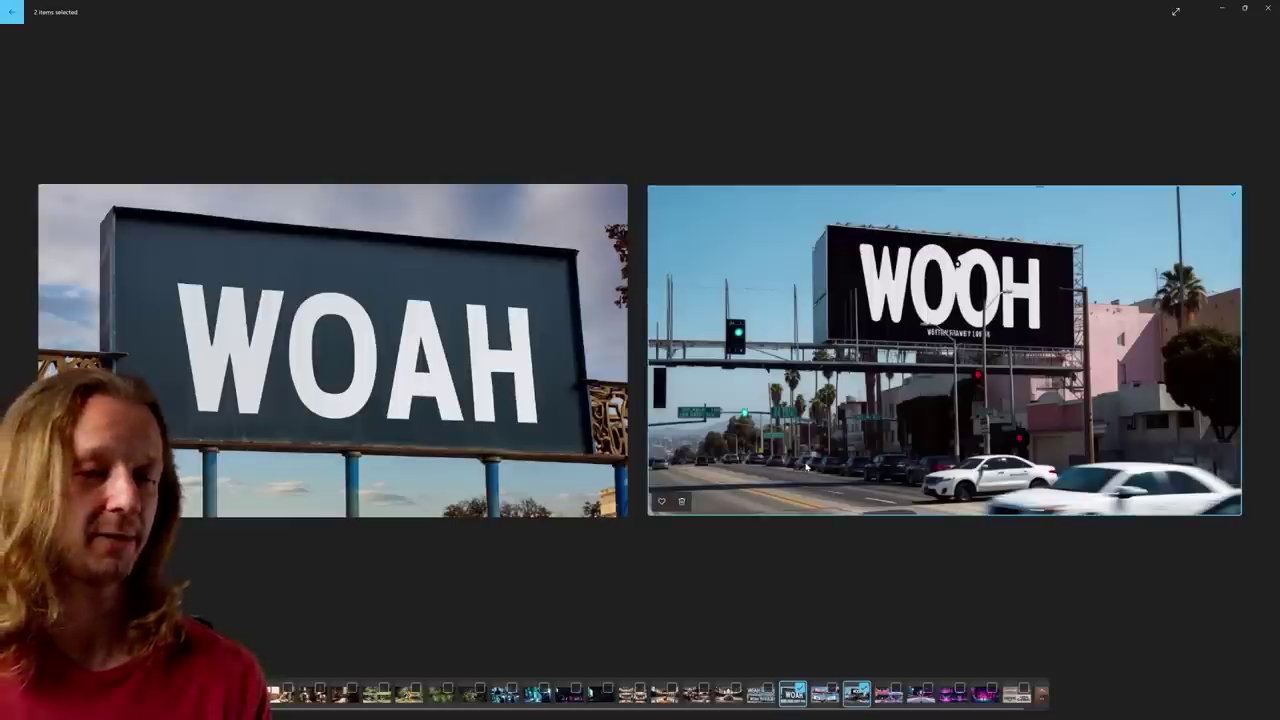
mouse_move(505, 418)
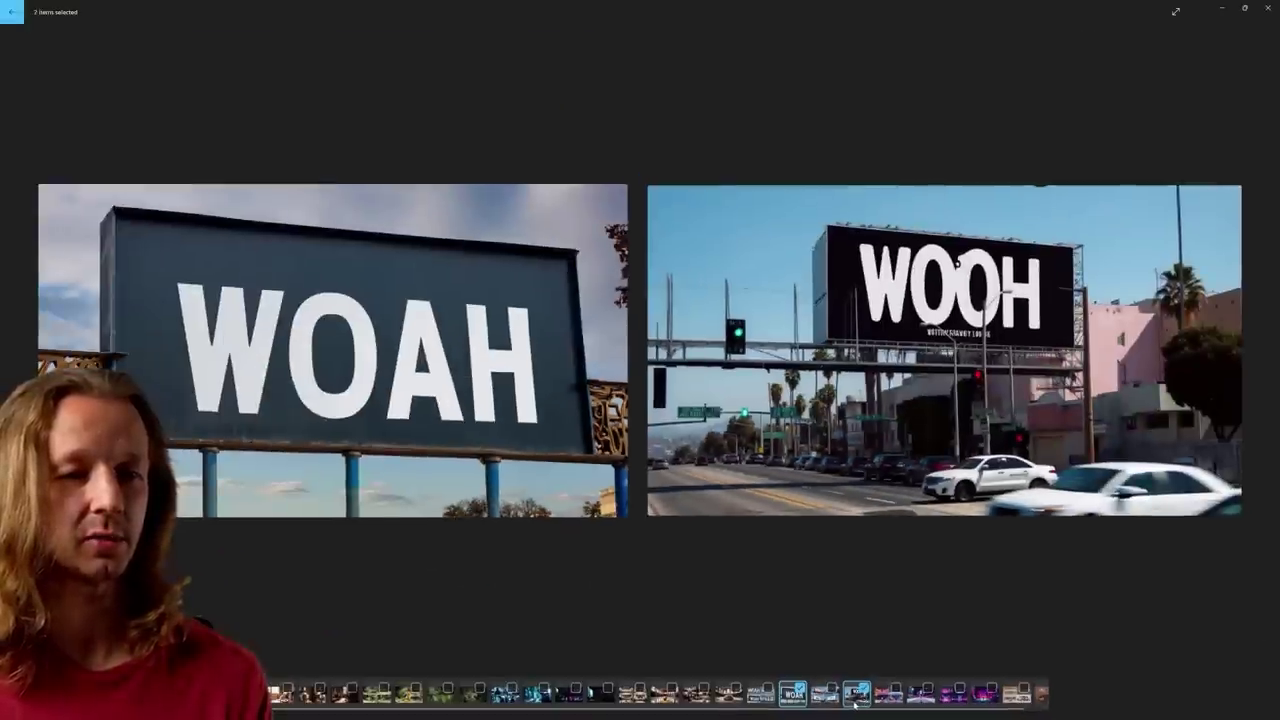
left_click(858, 702)
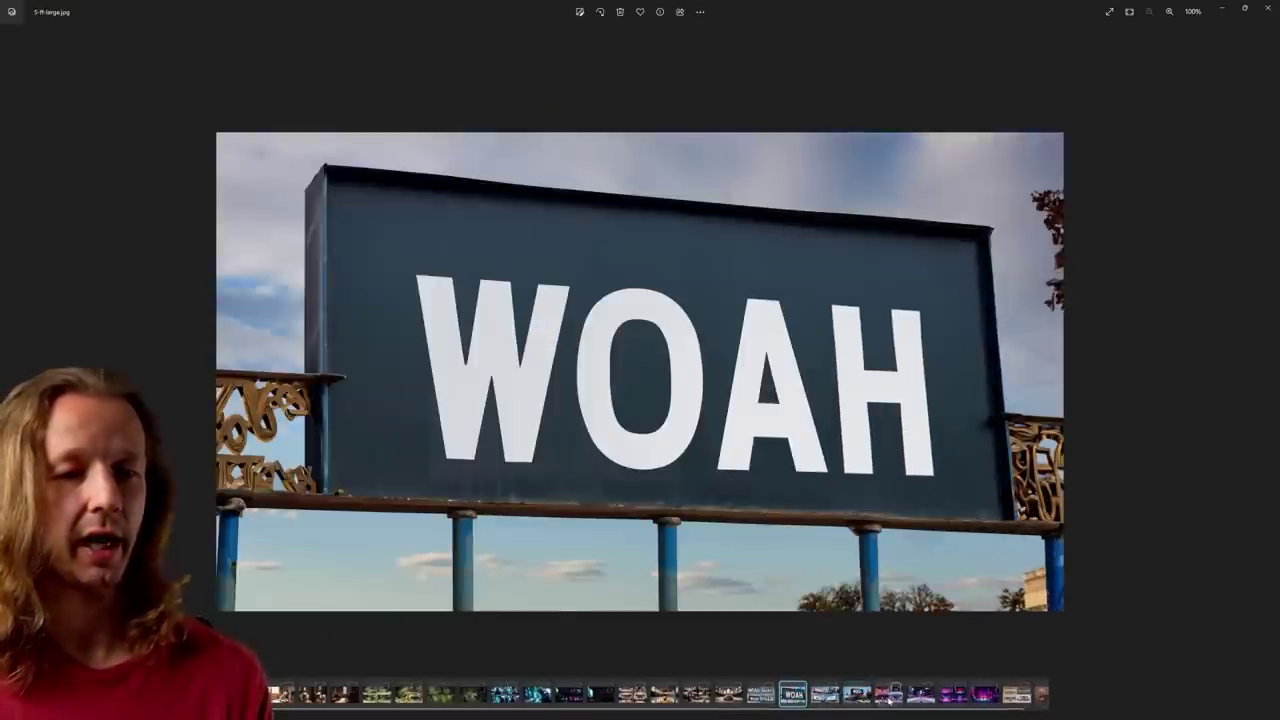
Step: Clear the billboard prompt highlight, select the night-city runner prompt, then hide the notes
mouse_move(772, 708)
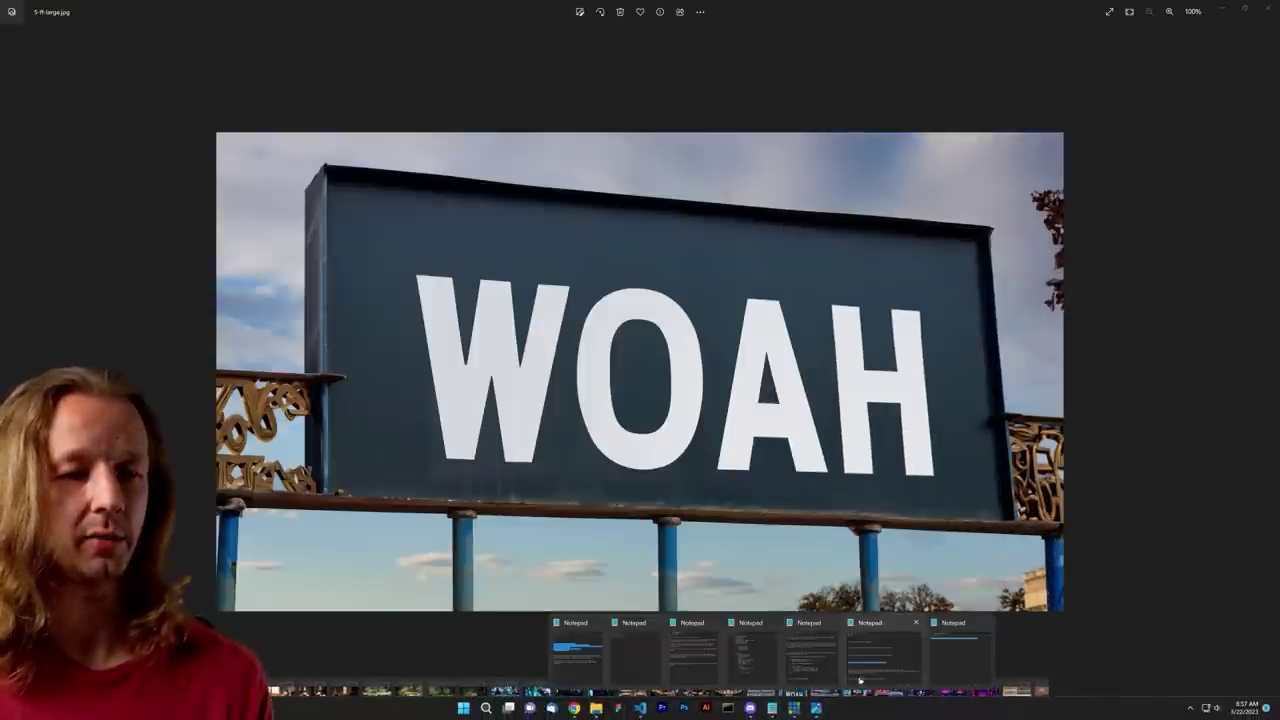
left_click(903, 671)
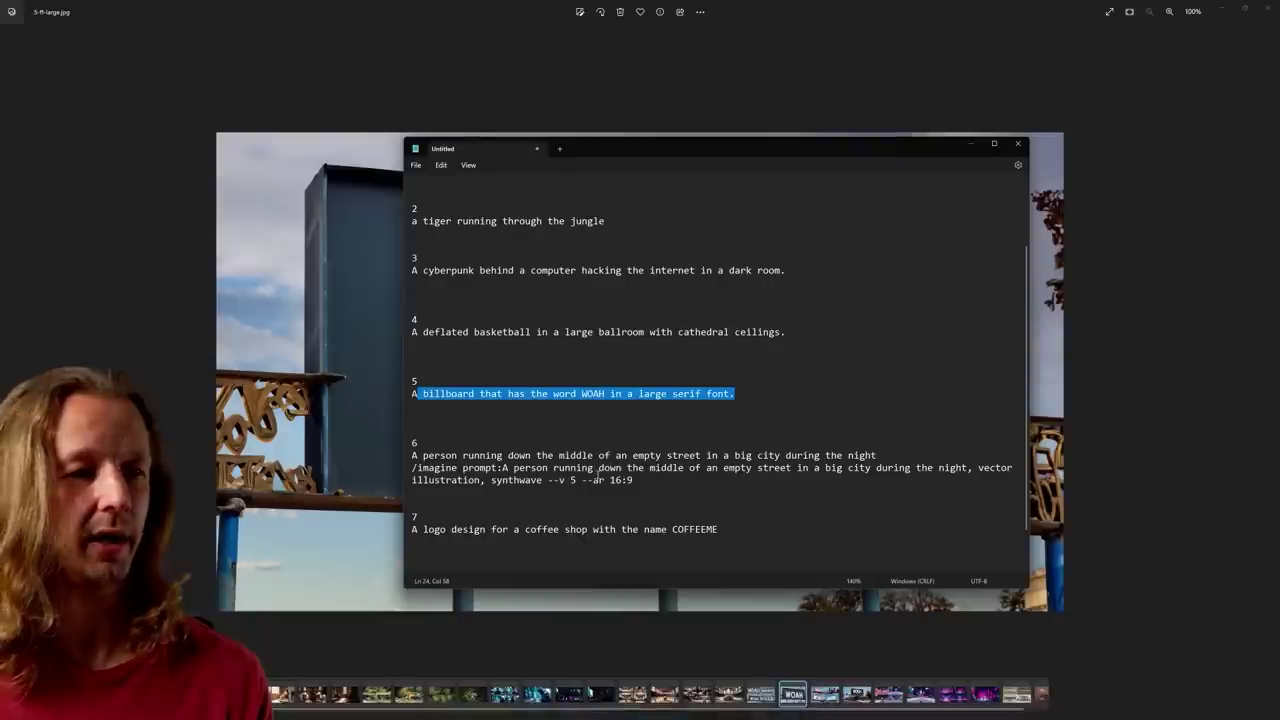
left_click(506, 467)
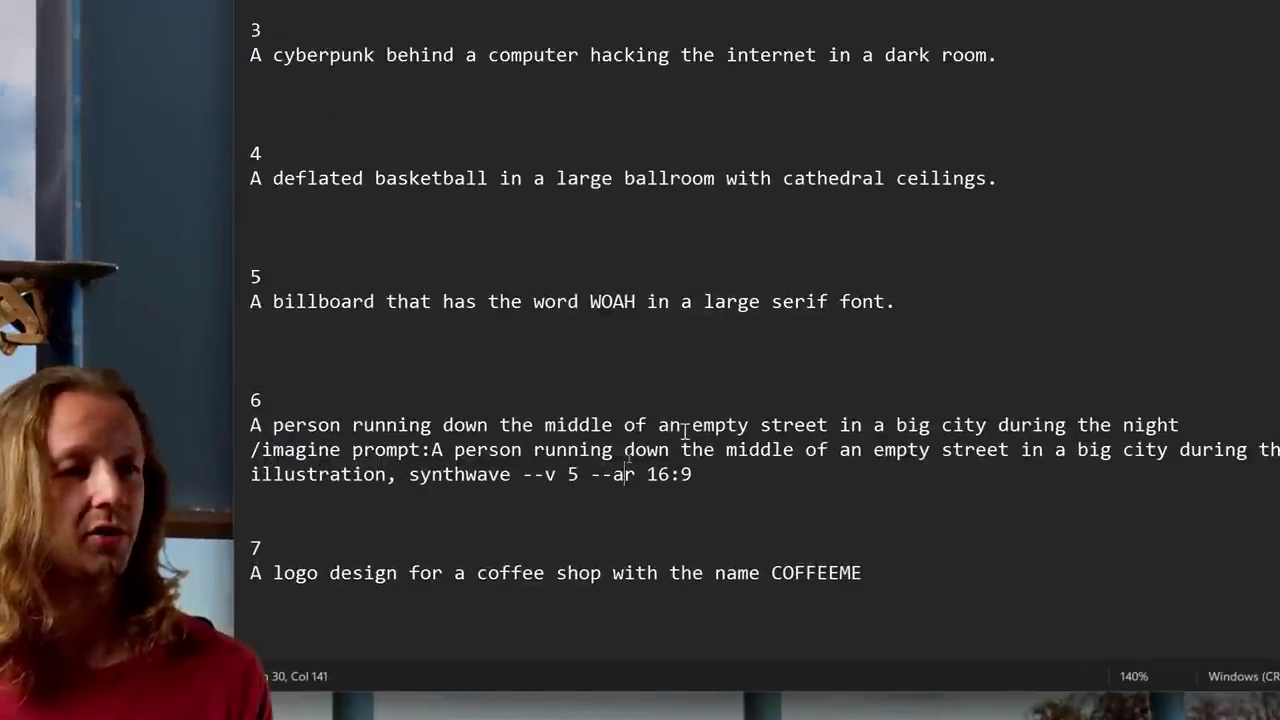
left_click_drag(684, 428, 1150, 428)
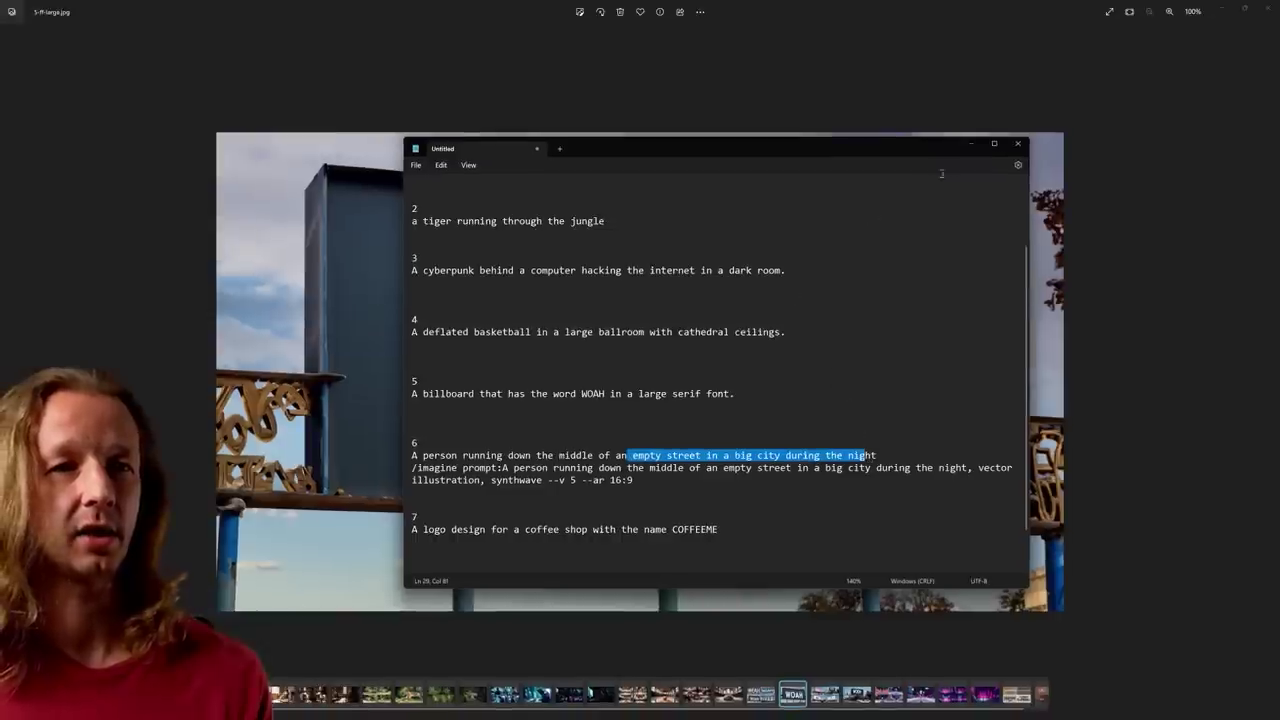
left_click(968, 146)
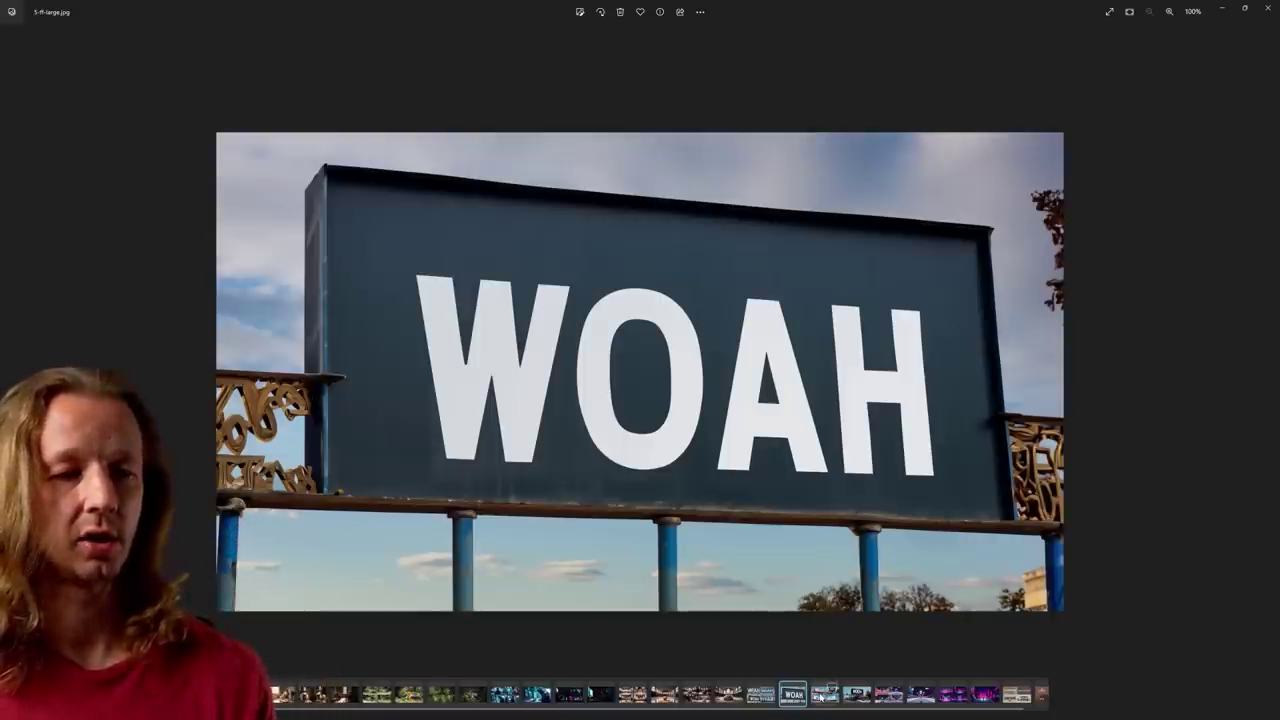
Step: View the Firefly and Midjourney runner grids, then compare the two large neon-street runner images
left_click(882, 699)
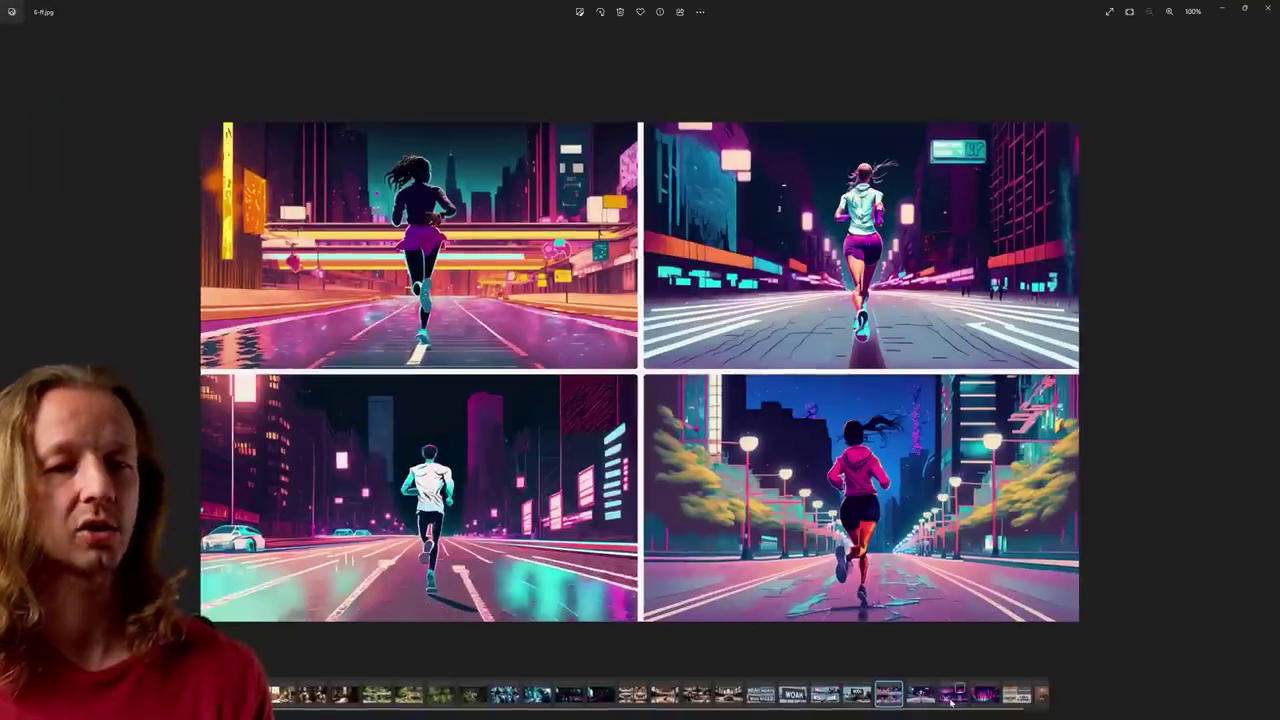
left_click(951, 700)
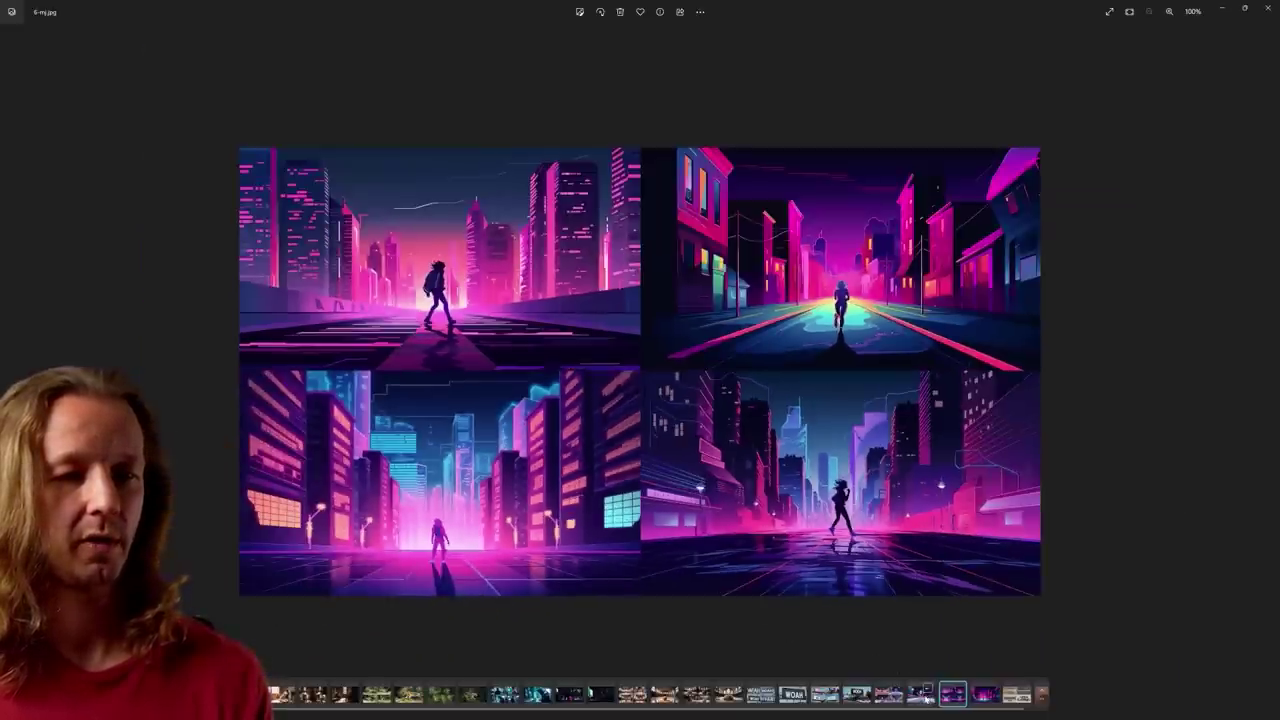
left_click(922, 694)
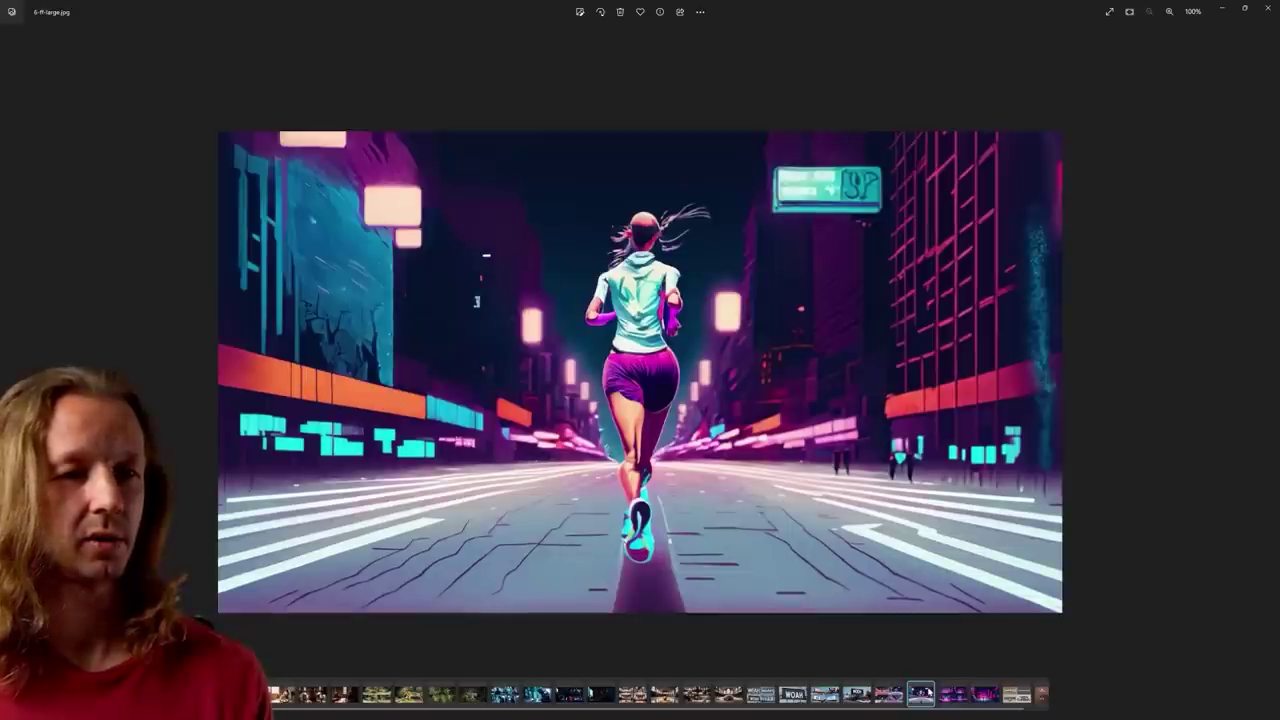
left_click(988, 693, "ctrl")
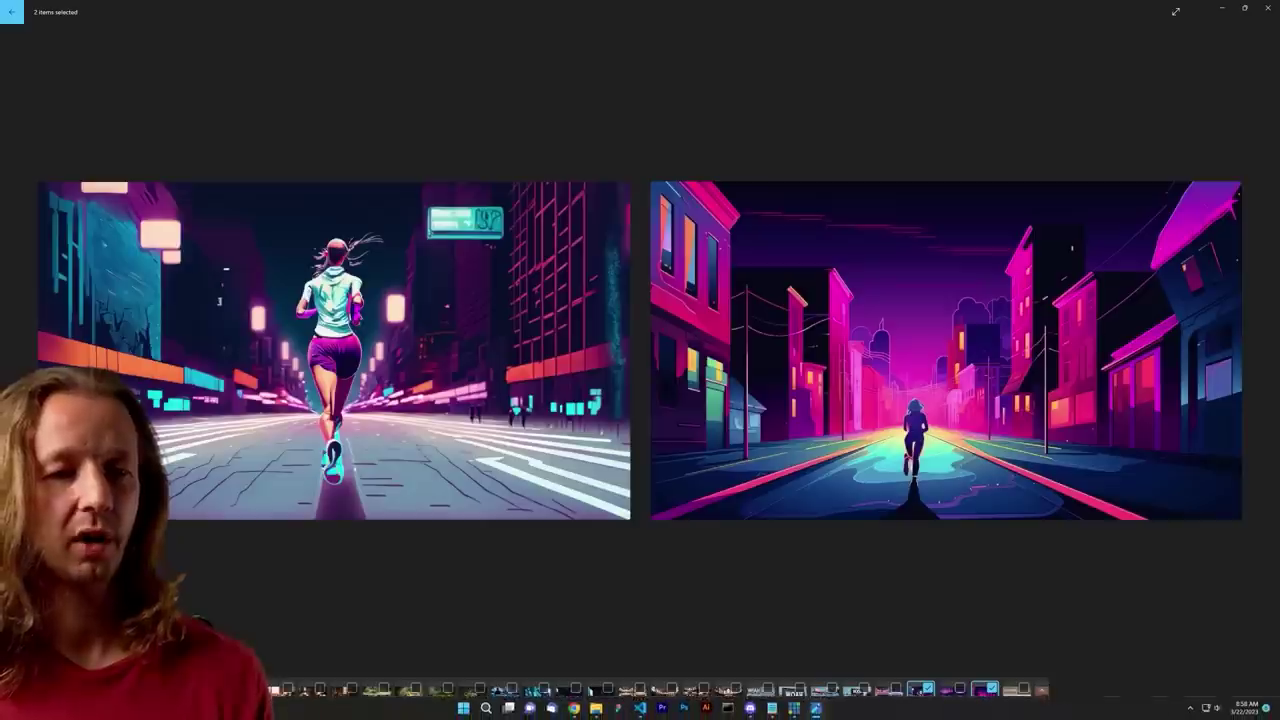
Step: Read prompt 7, the COFFEEME coffee-shop logo prompt, by selecting its text, then hide the notes
mouse_move(776, 712)
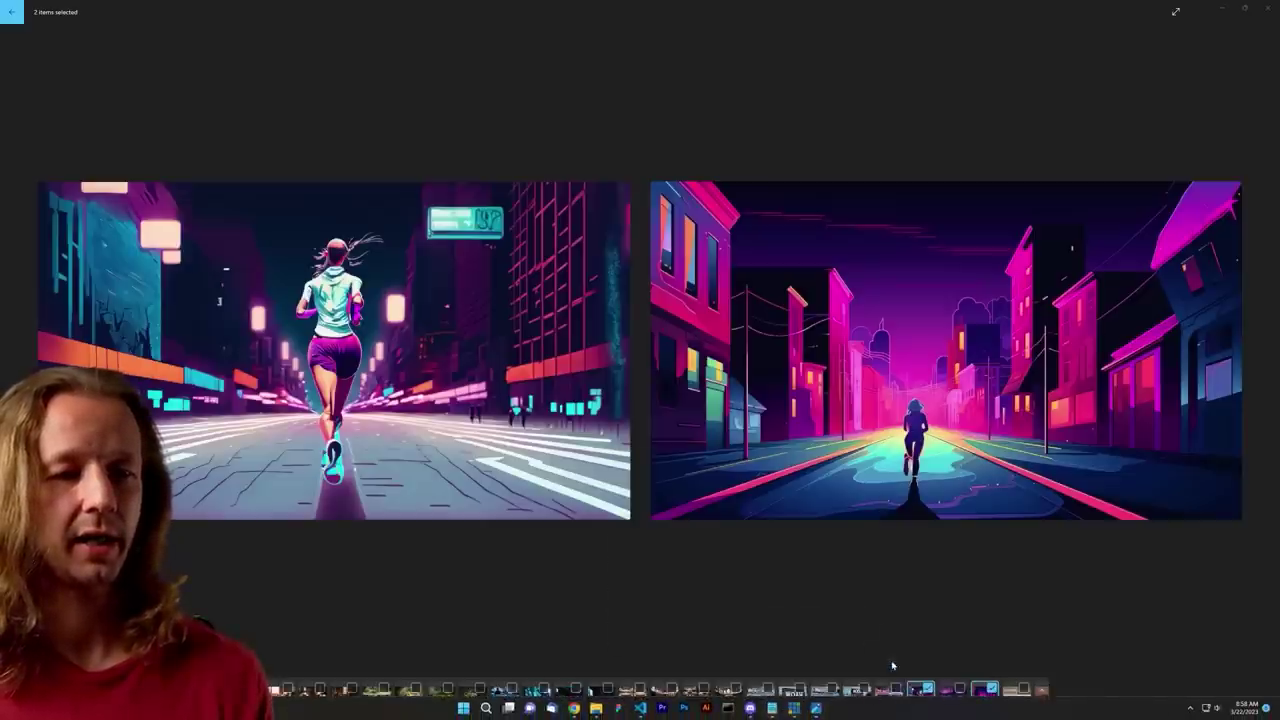
left_click(888, 645)
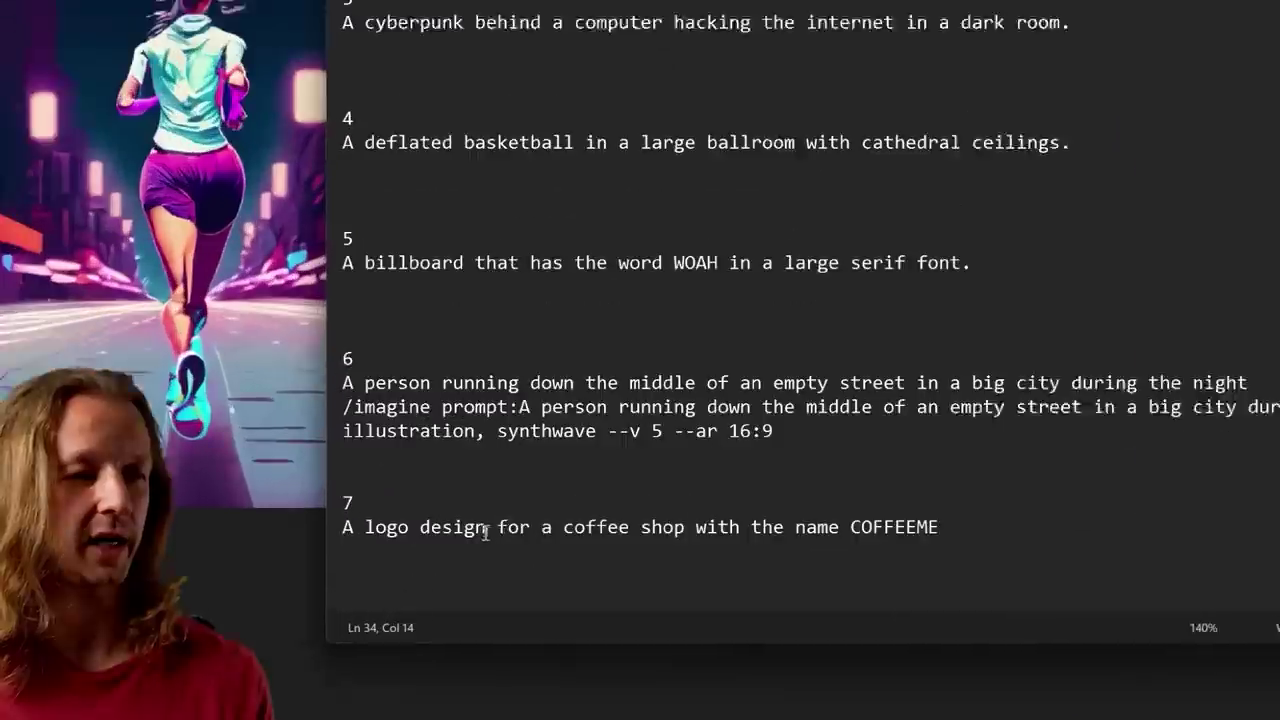
left_click_drag(513, 529, 731, 534)
left_click_drag(980, 537, 295, 533)
left_click(546, 530)
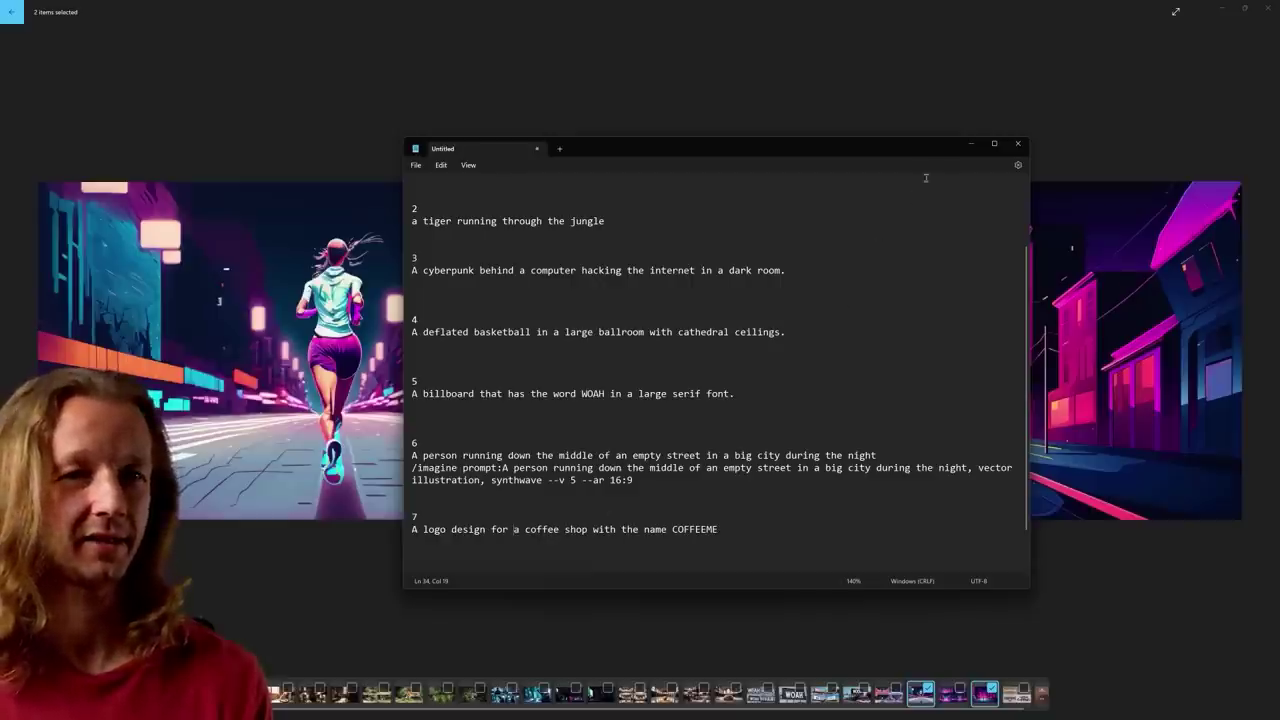
left_click(970, 143)
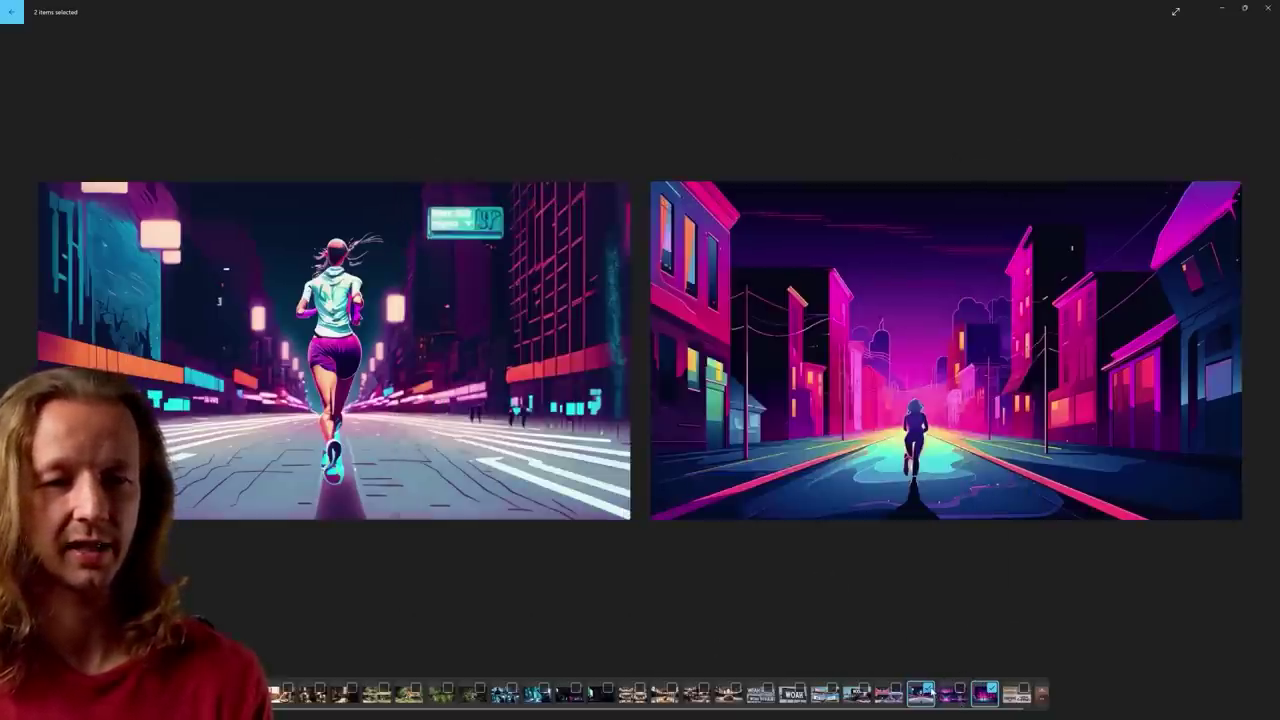
Step: Go from the neon runner image to the Firefly and Midjourney COFFEEME logo grids
left_click(985, 692)
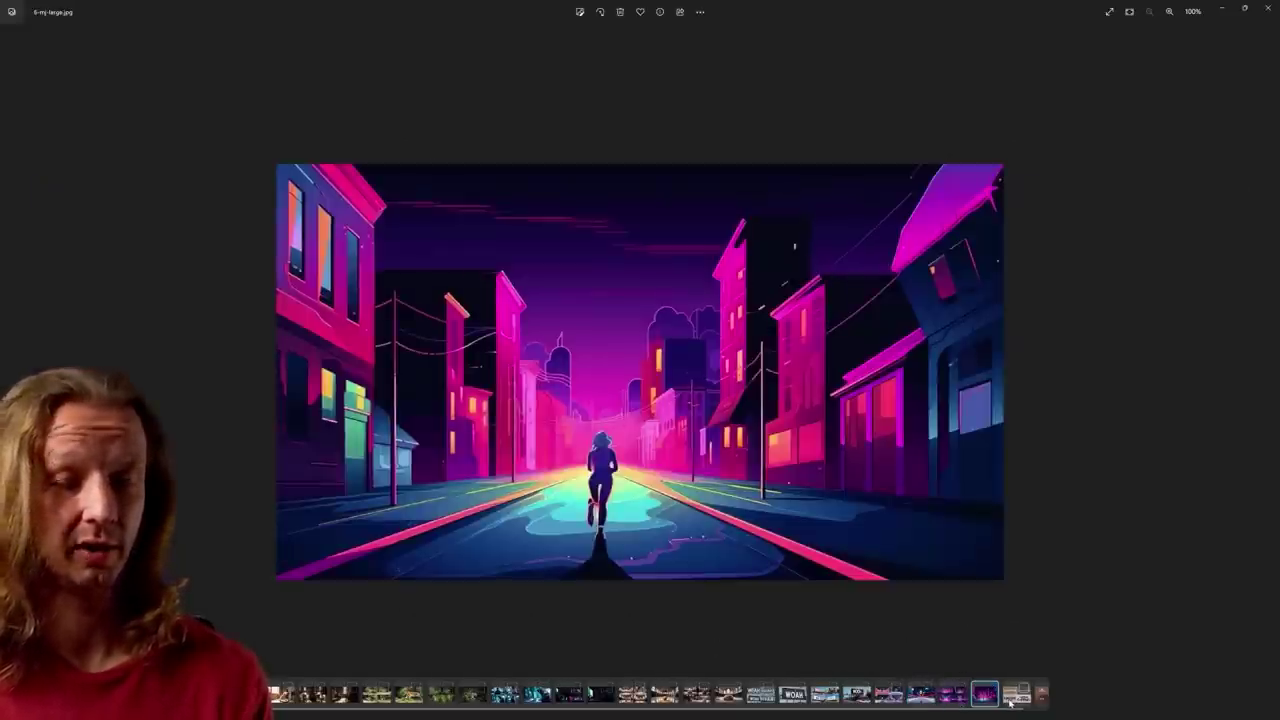
left_click(1012, 698)
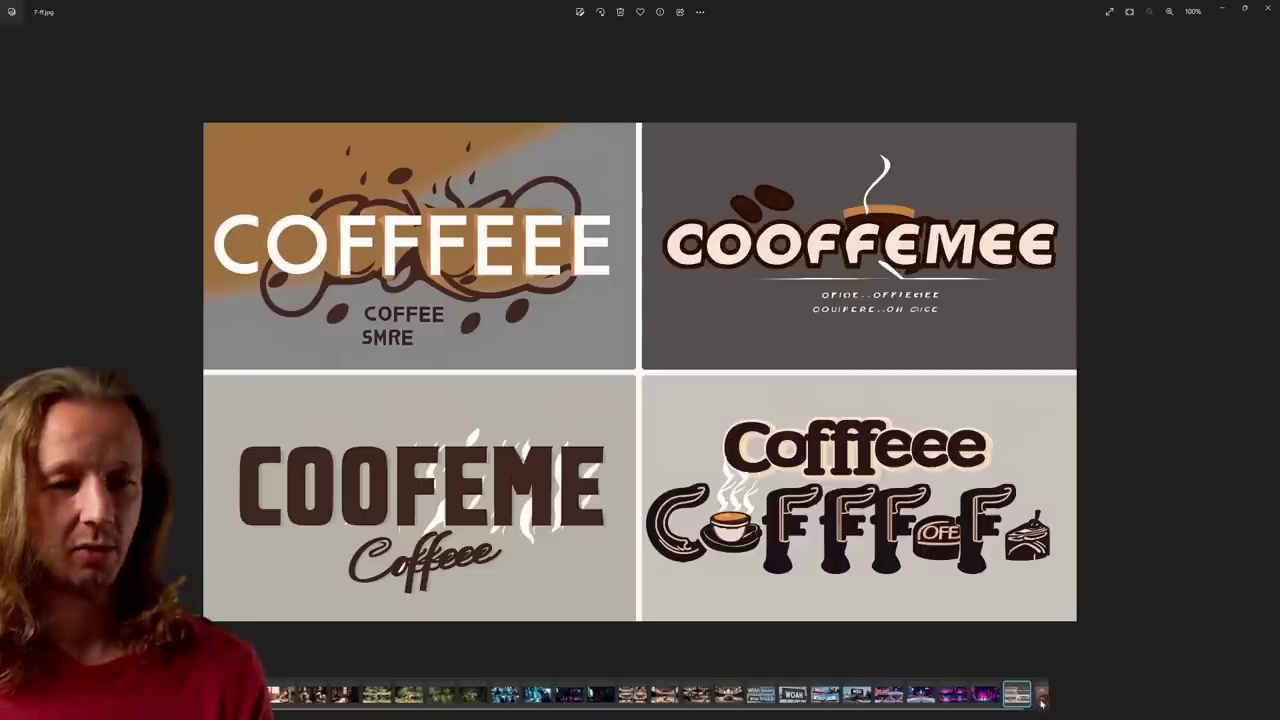
scroll(1040, 700, "down", 1)
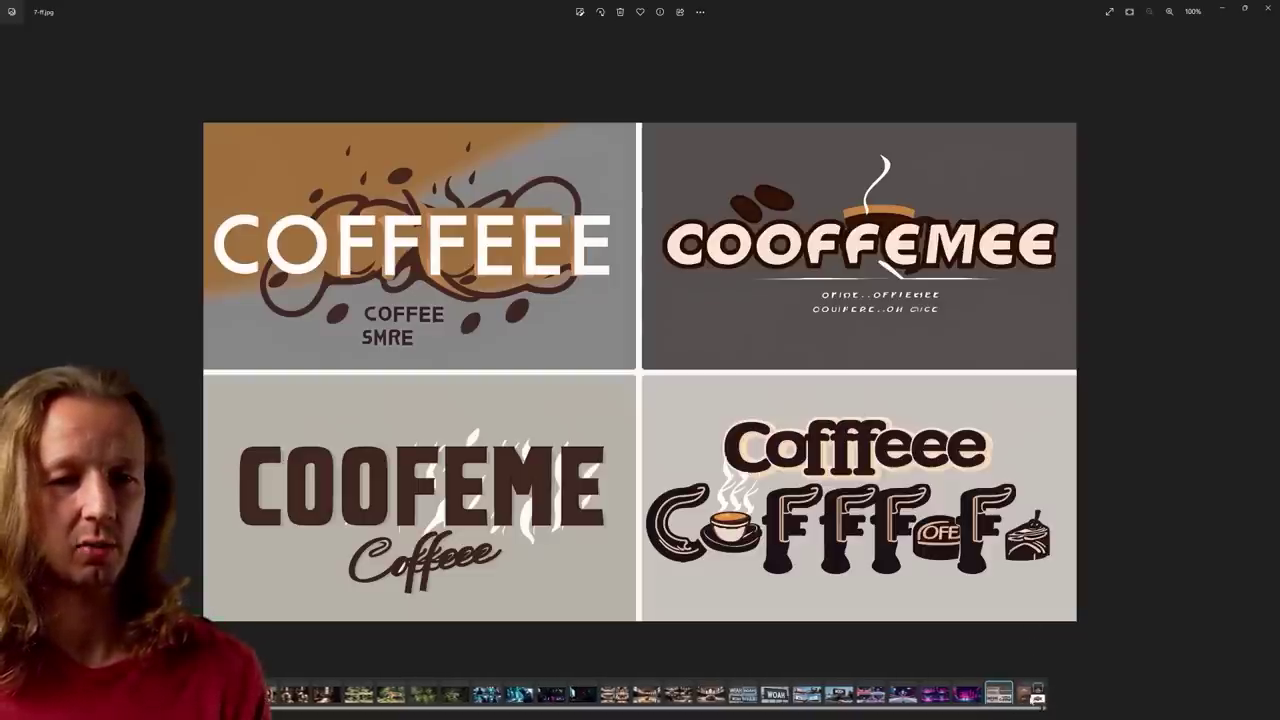
left_click(1032, 696)
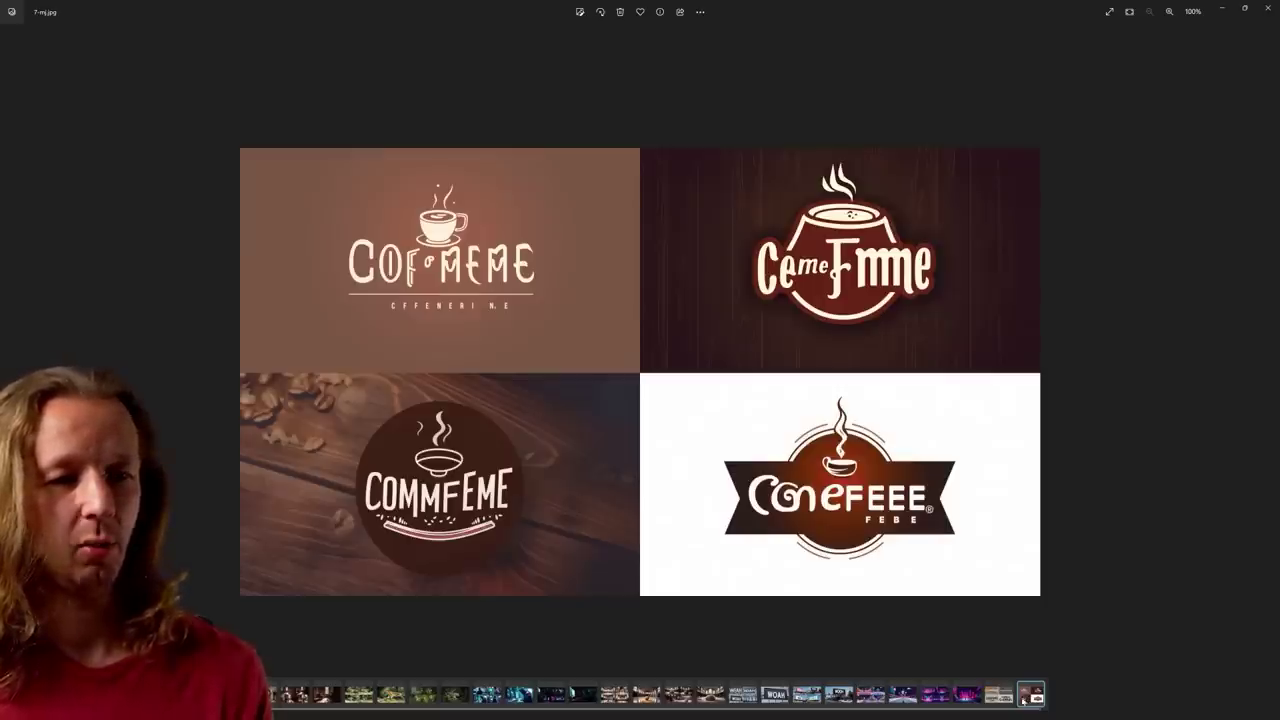
left_click(1005, 689)
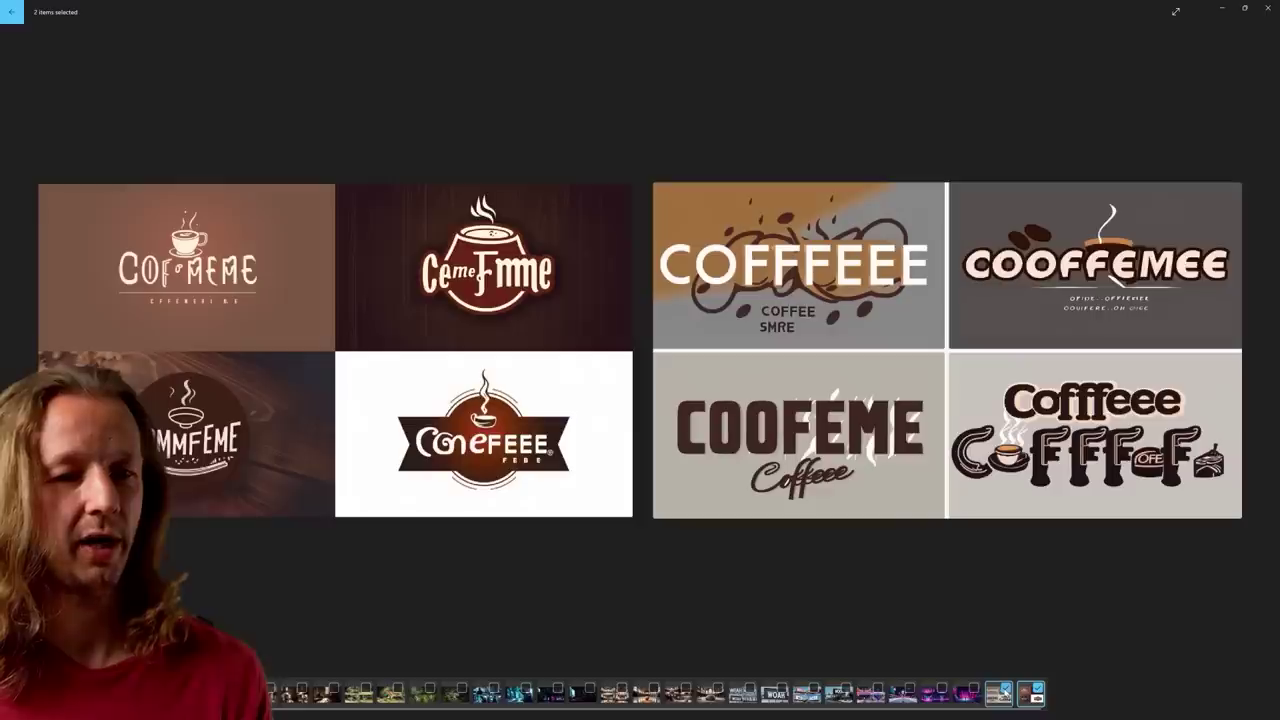